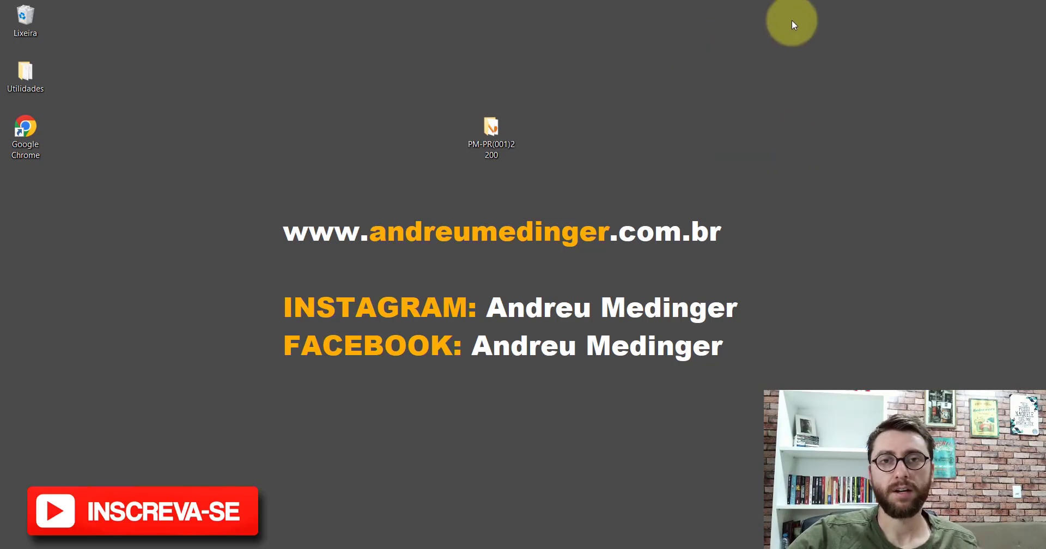
# Step: Open and close the PM-PR(001)2200 project folder window twice
pyautogui.doubleClick(495, 132)
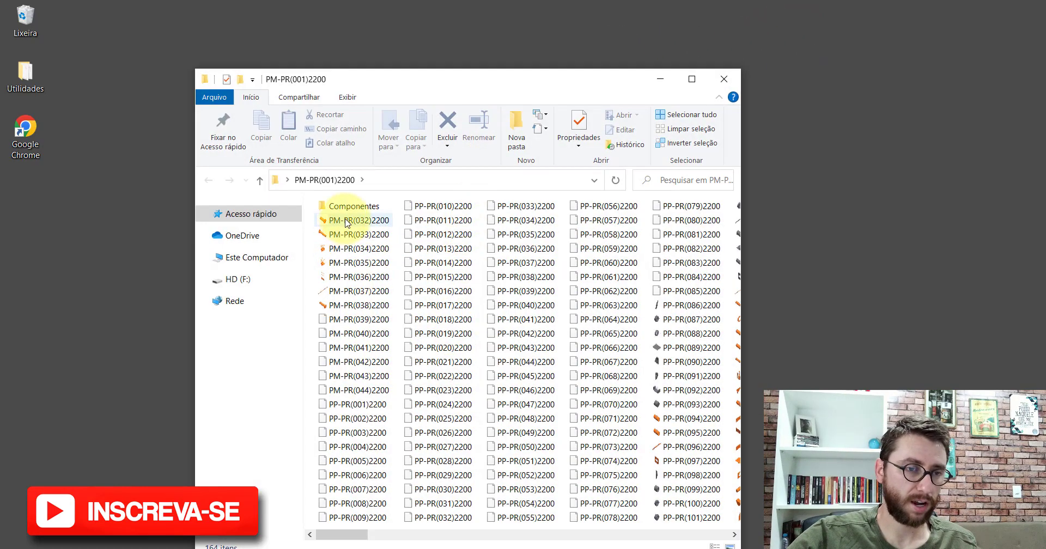
pyautogui.click(724, 79)
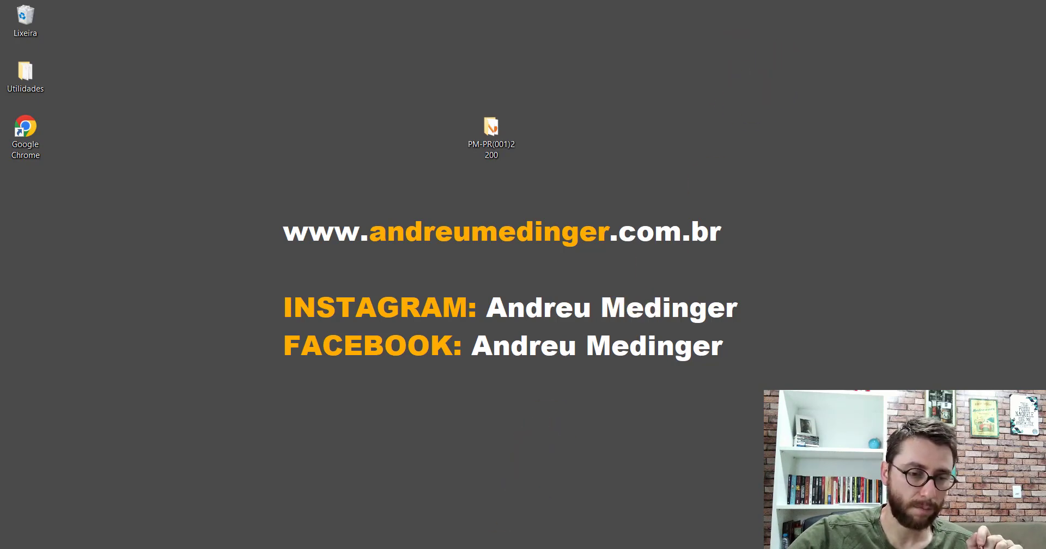
pyautogui.doubleClick(490, 146)
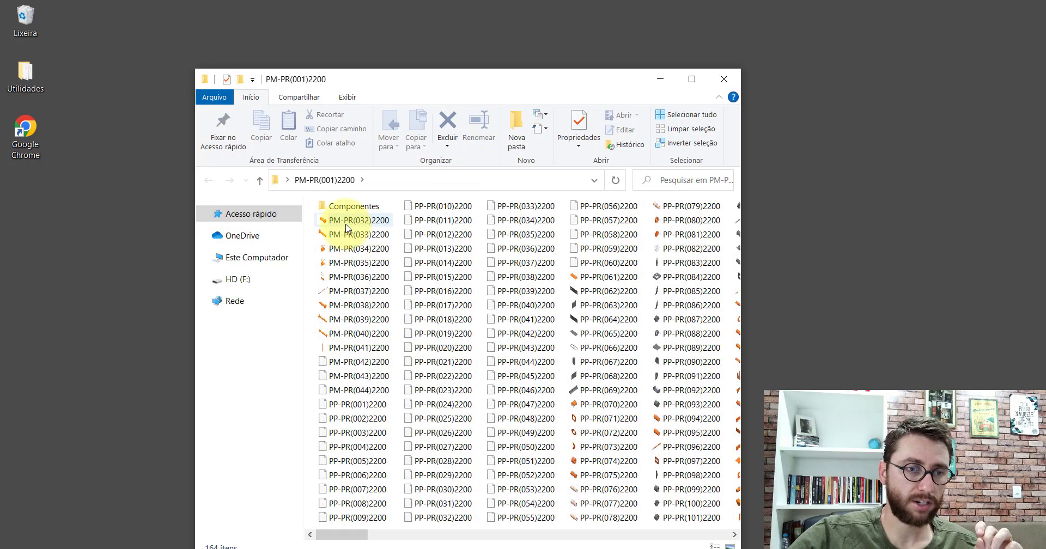
pyautogui.hotkey('alt', 'F4')
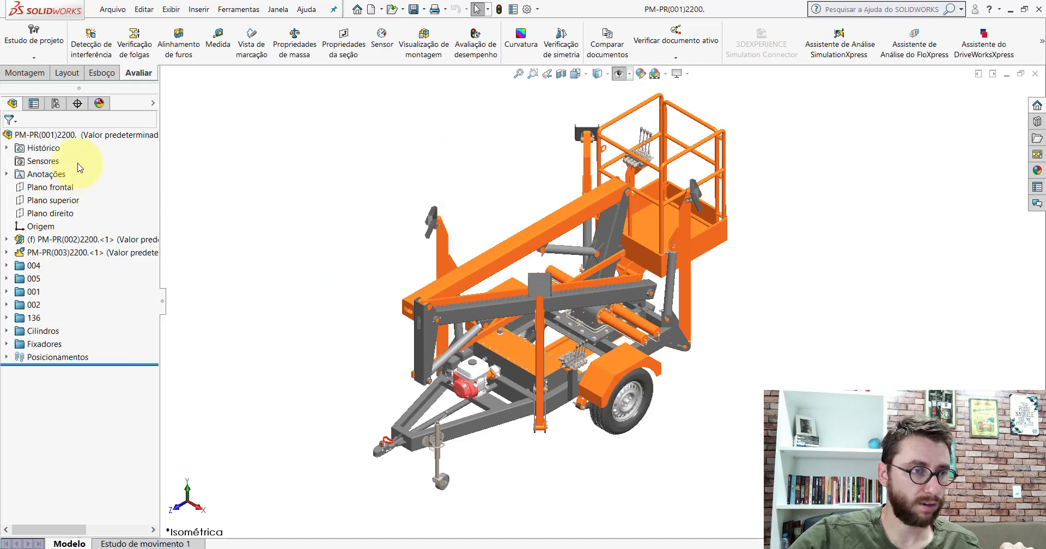
# Step: Filter the component tree for (031 and open the PM-PR(031)2200.<1> subassembly
pyautogui.click(74, 124)
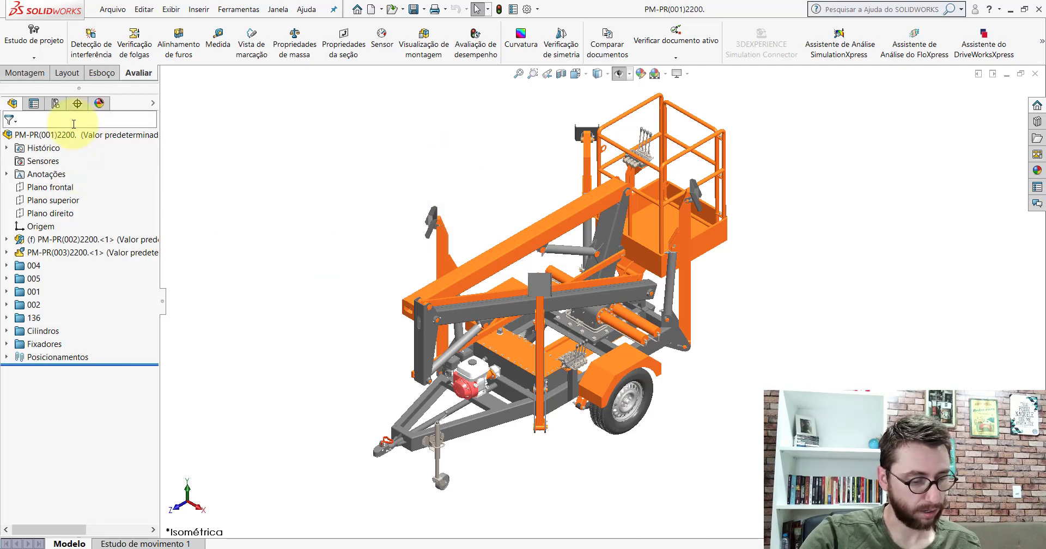
pyautogui.write('(031')
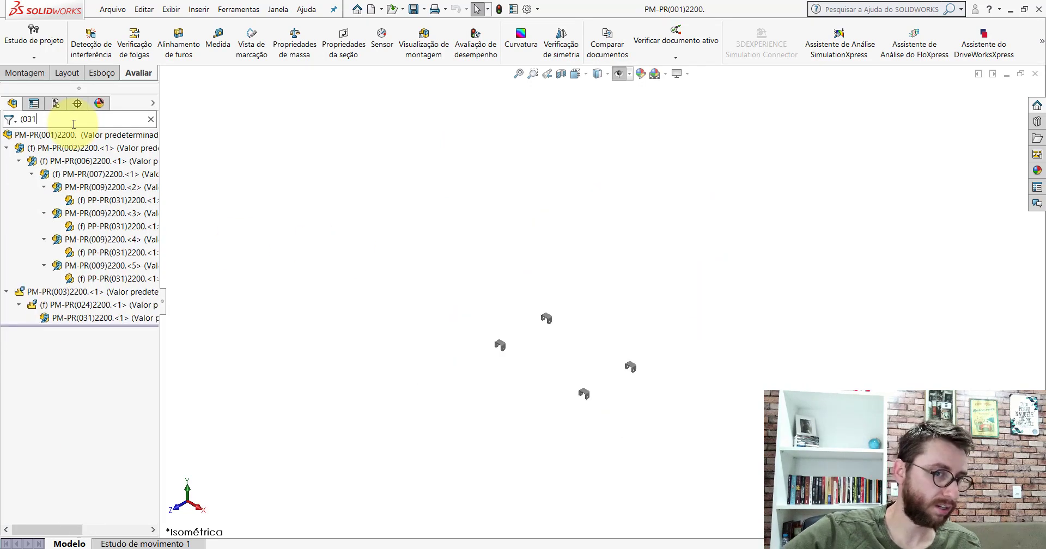
pyautogui.click(69, 319)
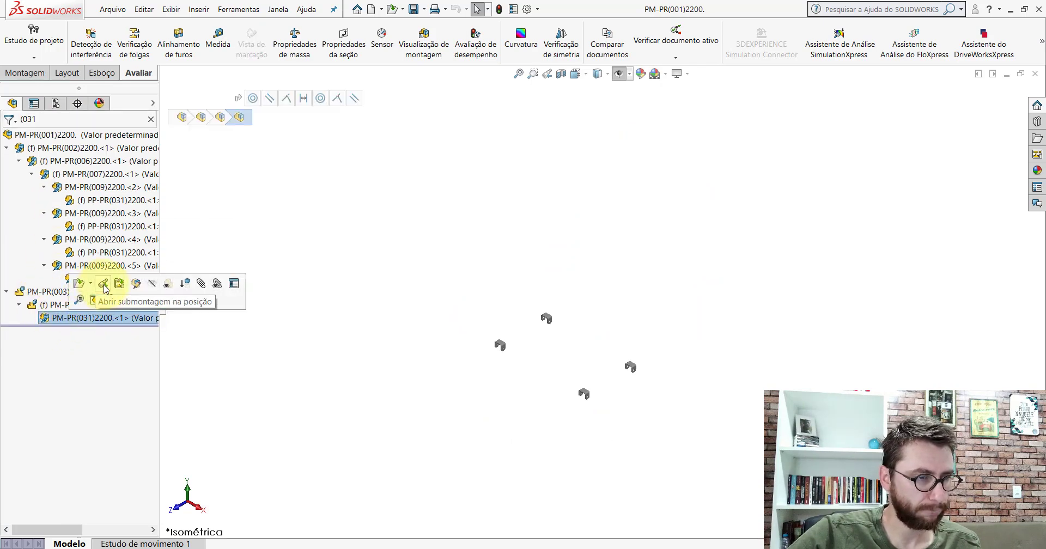
pyautogui.click(103, 284)
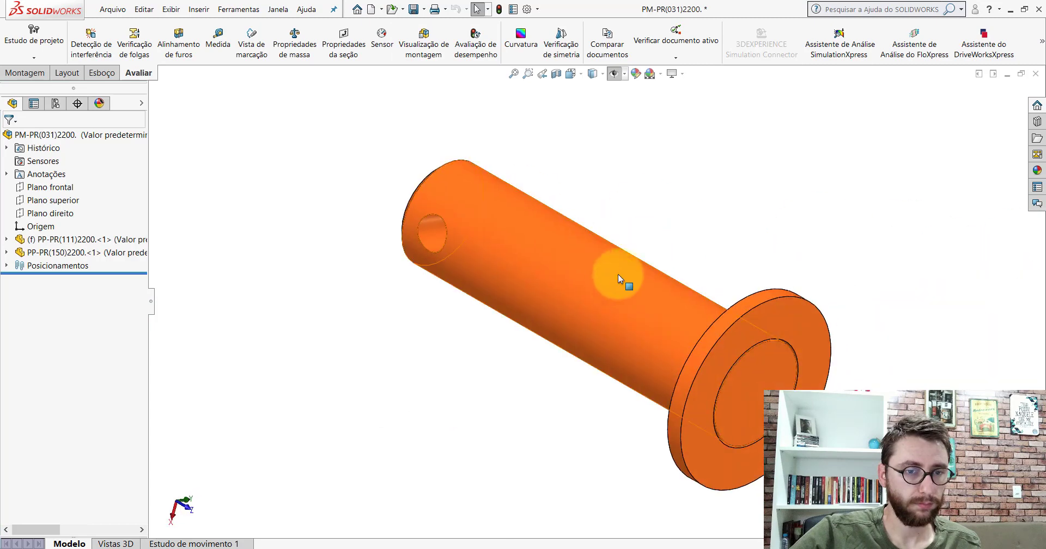
# Step: Zoom in on the PM-PR(031)2200 pin, then return to the PM-PR(001)2200 lift assembly window
pyautogui.scroll(-2, 635, 304)
pyautogui.scroll(-3, 583, 315)
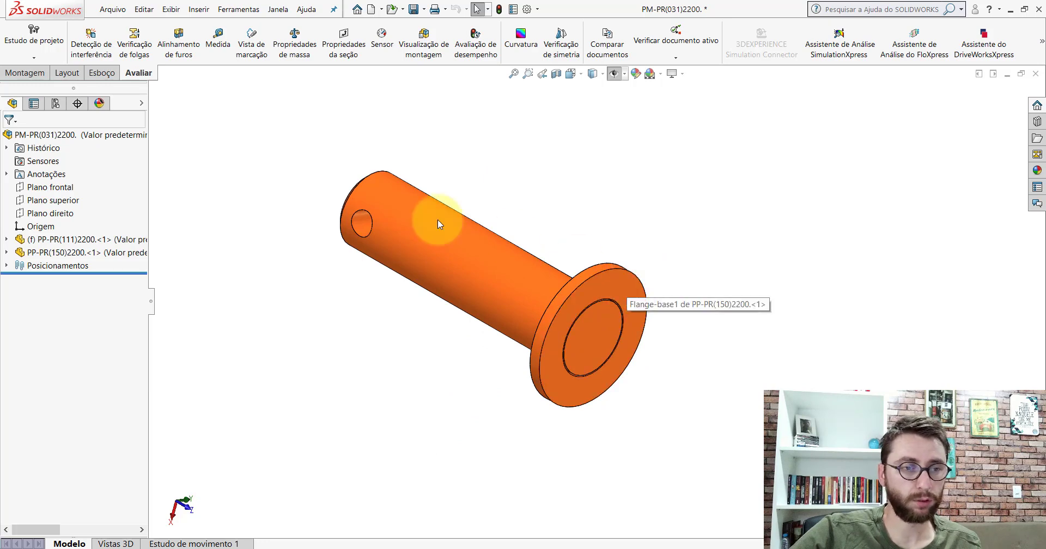
pyautogui.click(551, 490)
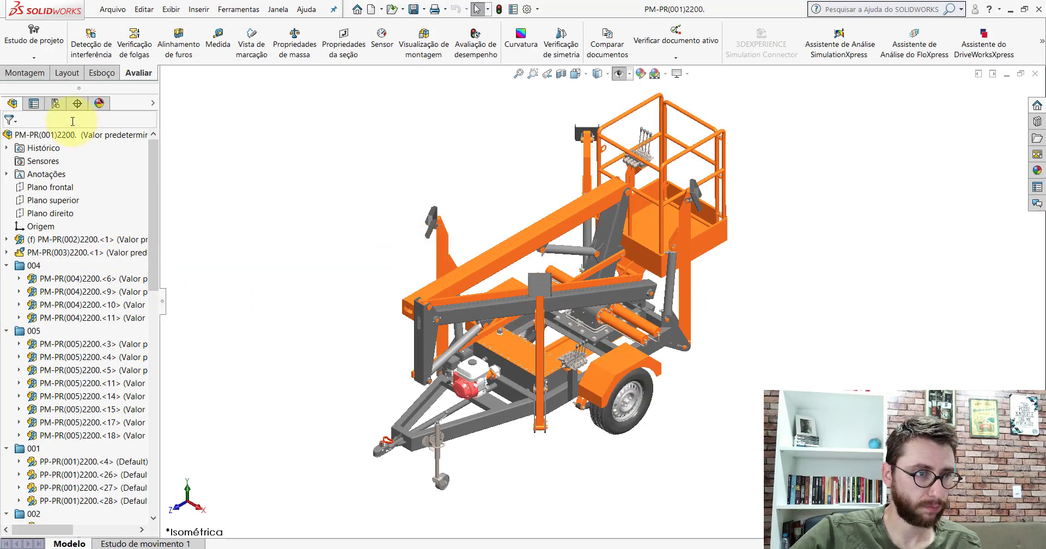
# Step: Filter the tree for (031 and isolate PM-PR(031)2200.<1>, zooming in on it
pyautogui.click(72, 121)
pyautogui.write('(031')
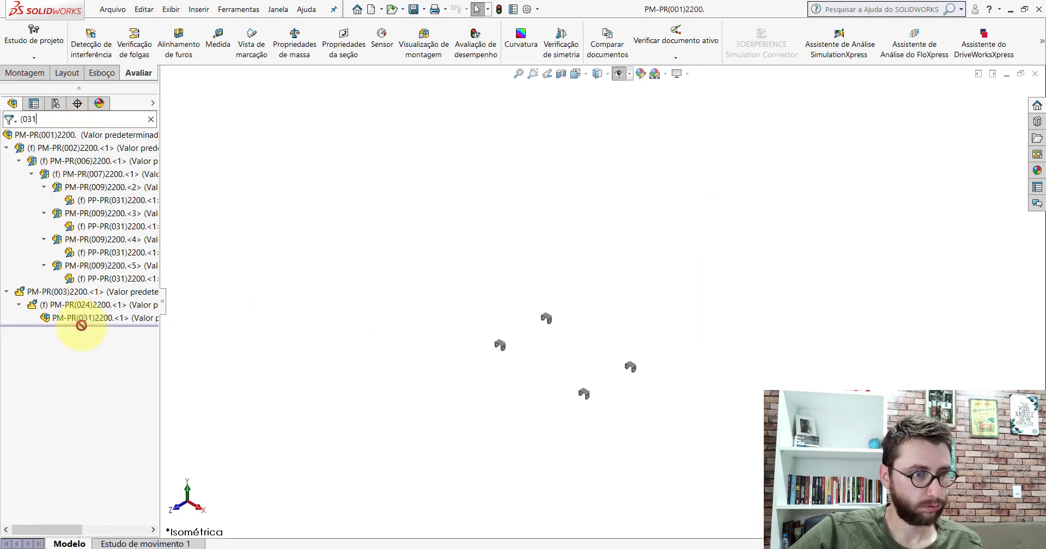
pyautogui.click(79, 320)
pyautogui.rightClick(80, 321)
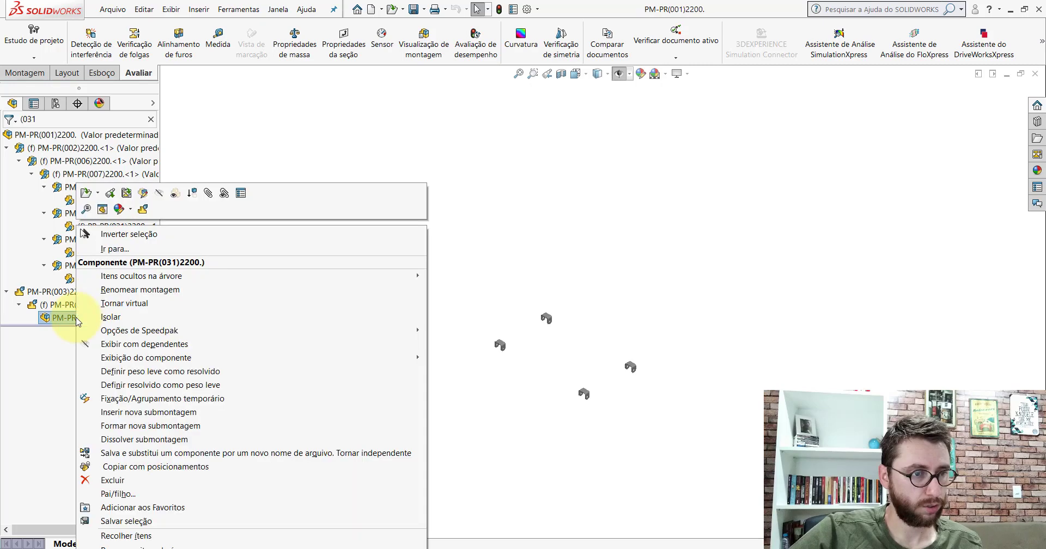
pyautogui.click(112, 316)
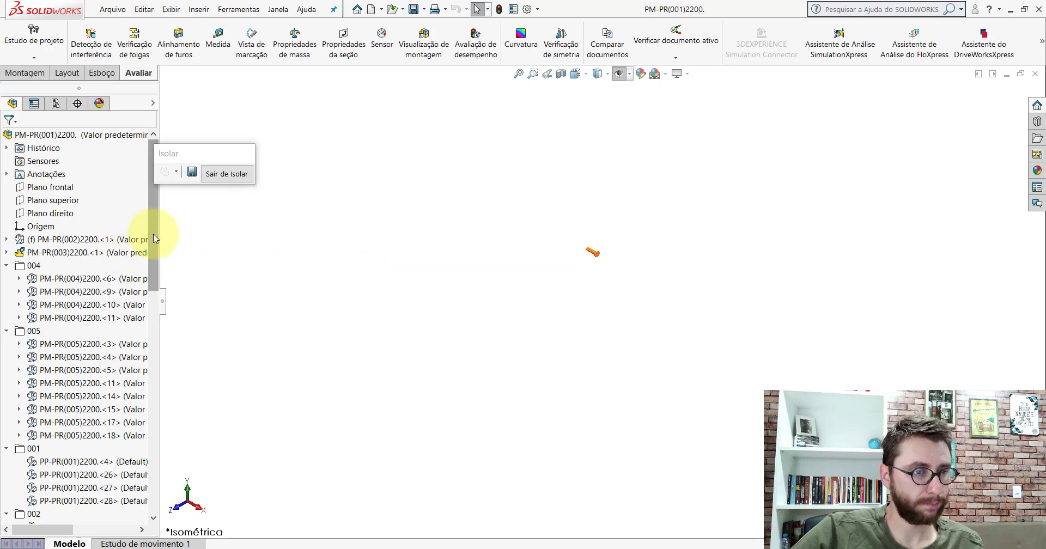
pyautogui.scroll(-2, 158, 256)
pyautogui.scroll(-3, 626, 289)
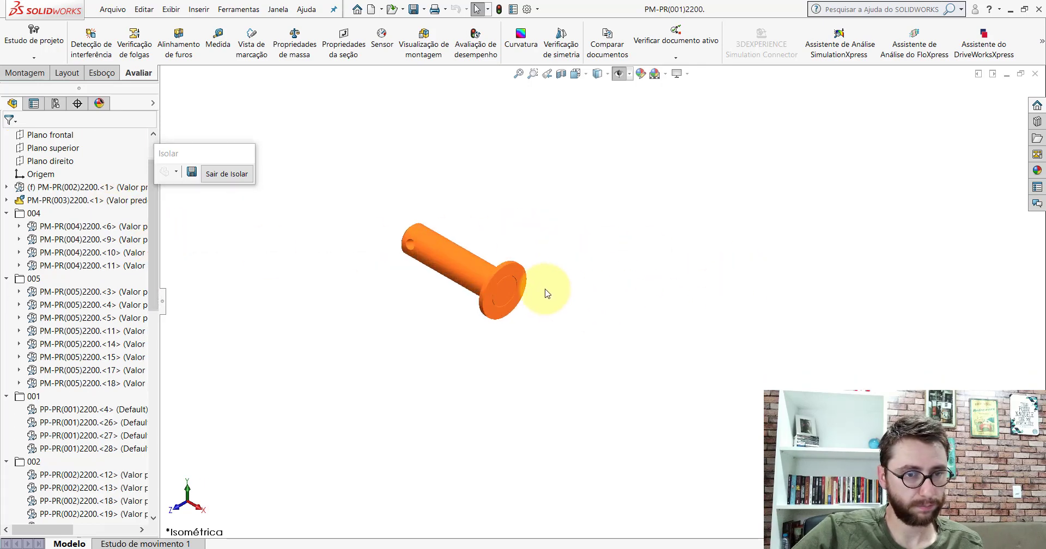
pyautogui.scroll(-4, 490, 272)
# Step: Select the PM-PR(031)2200 subassembly and exit isolation to show the whole lift
pyautogui.click(420, 253)
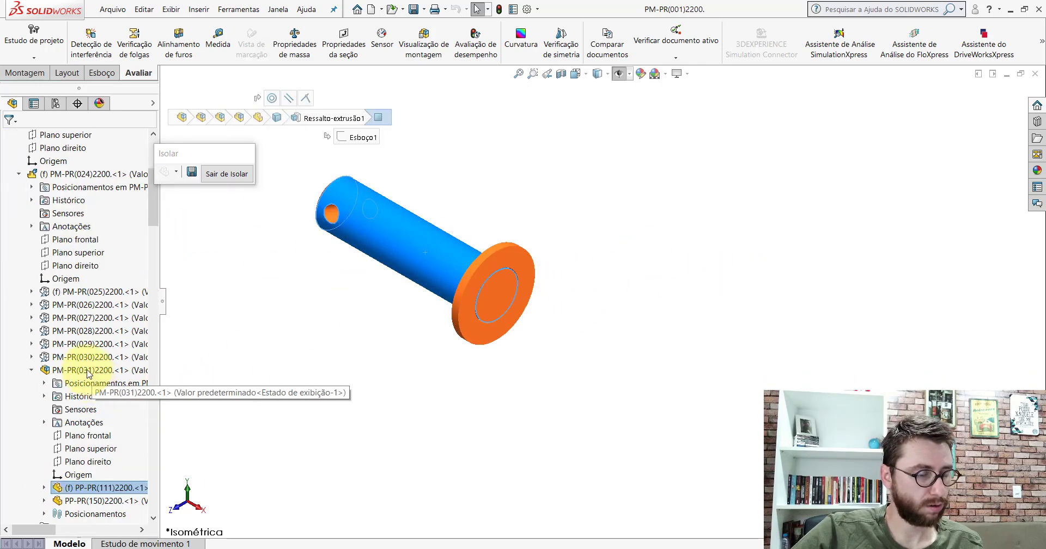
pyautogui.click(90, 370)
pyautogui.click(226, 174)
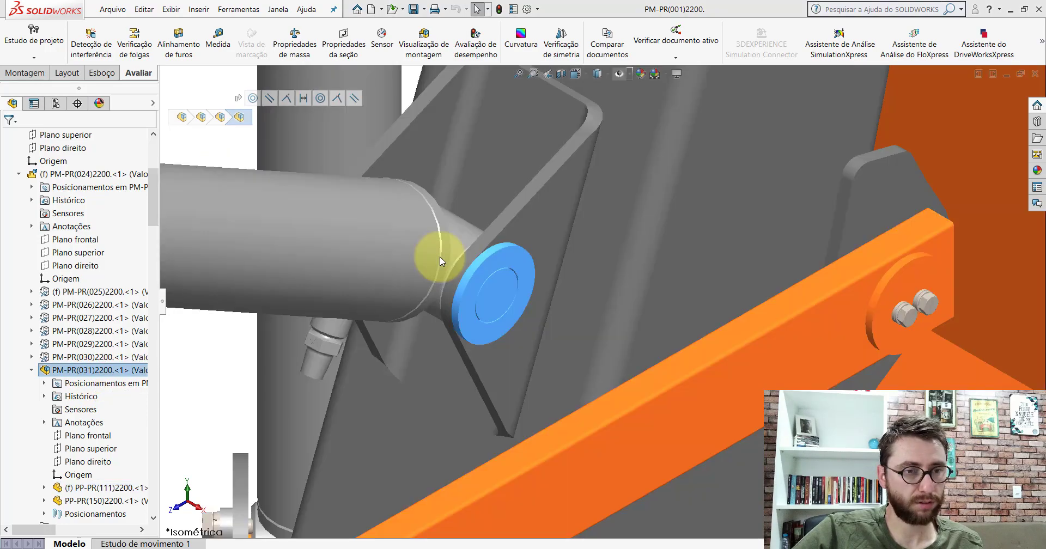
pyautogui.scroll(-2, 479, 281)
pyautogui.scroll(-2, 544, 297)
# Step: Orbit and zoom around the pin's mounting point, then switch to the Isometric view
pyautogui.moveTo(577, 311)
pyautogui.mouseDown(button='middle')
pyautogui.moveTo(630, 222)
pyautogui.moveTo(683, 236)
pyautogui.moveTo(528, 279)
pyautogui.moveTo(450, 252)
pyautogui.moveTo(409, 264)
pyautogui.moveTo(390, 292)
pyautogui.moveTo(410, 289)
pyautogui.mouseUp(button='middle')
pyautogui.scroll(2, 610, 331)
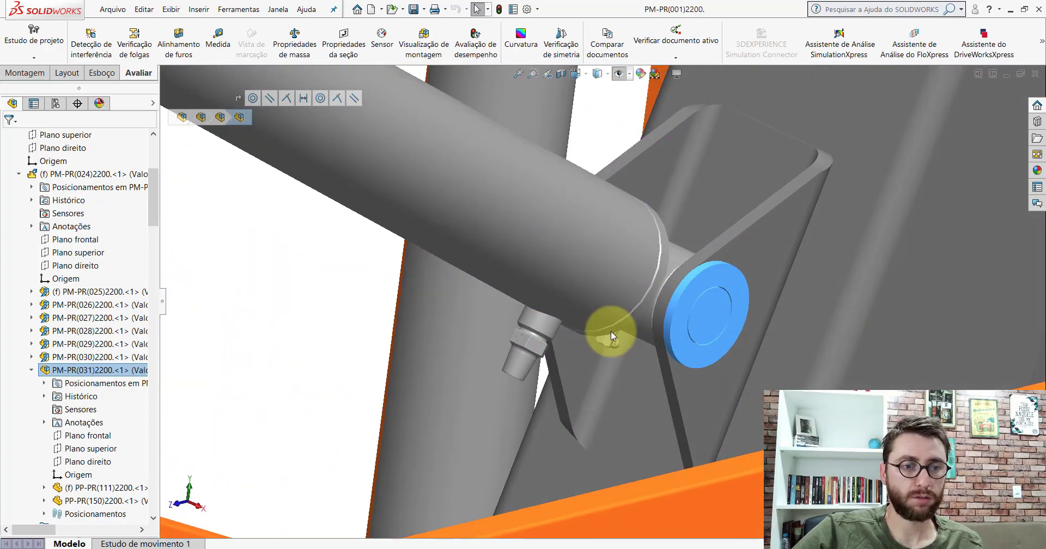
pyautogui.scroll(2, 614, 331)
pyautogui.scroll(2, 620, 325)
pyautogui.scroll(1, 652, 296)
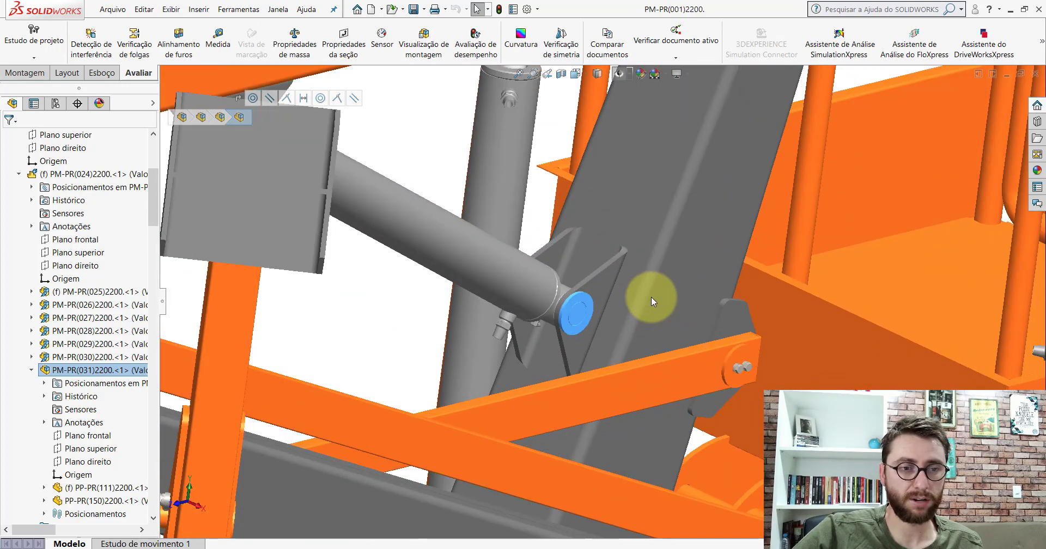
pyautogui.scroll(-3, 605, 308)
pyautogui.moveTo(580, 311)
pyautogui.mouseDown(button='middle')
pyautogui.moveTo(651, 272)
pyautogui.moveTo(707, 294)
pyautogui.moveTo(602, 280)
pyautogui.moveTo(561, 318)
pyautogui.mouseUp(button='middle')
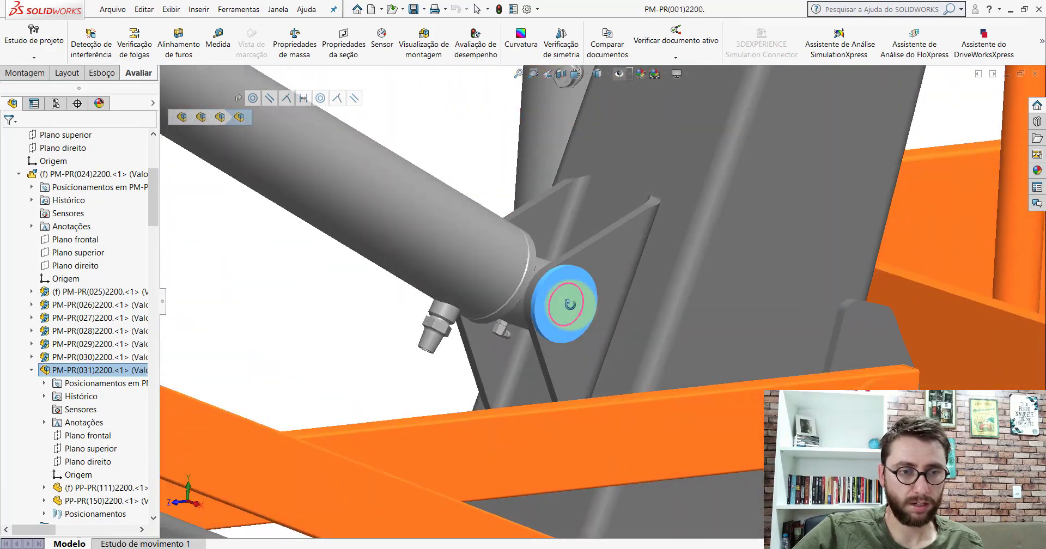
pyautogui.click(575, 73)
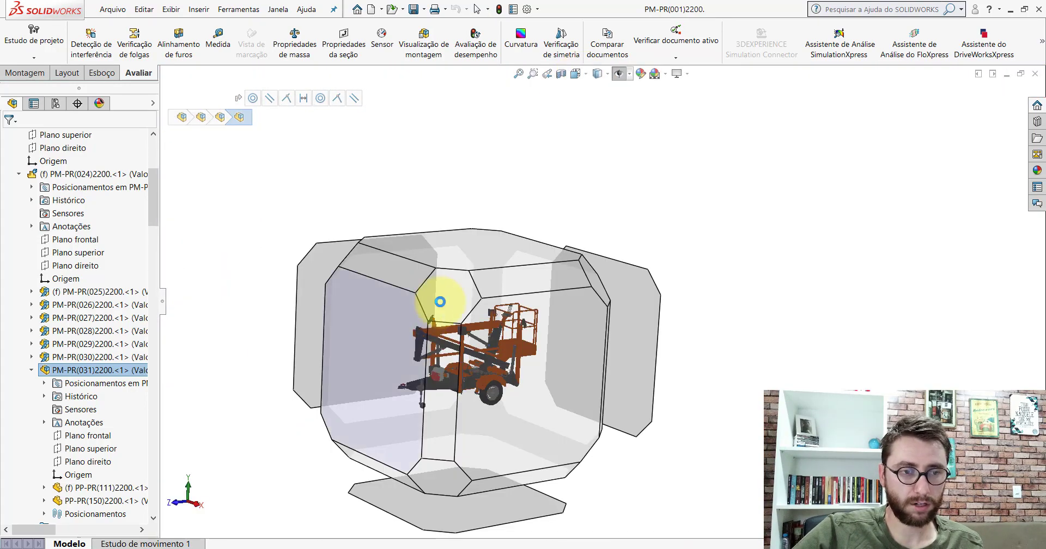
pyautogui.click(436, 301)
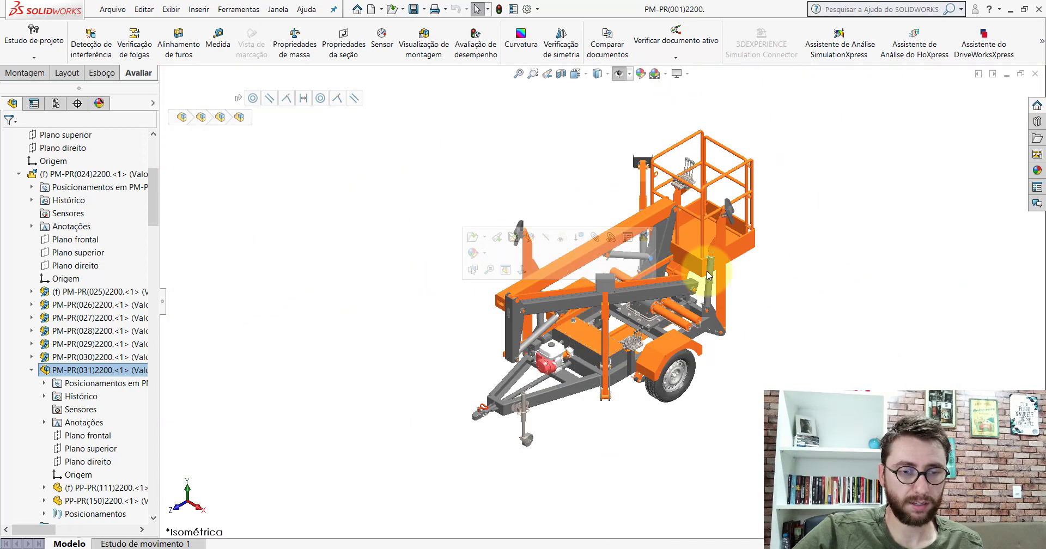
# Step: Zoom in and out on the pin joint in the lift assembly
pyautogui.scroll(-3, 681, 264)
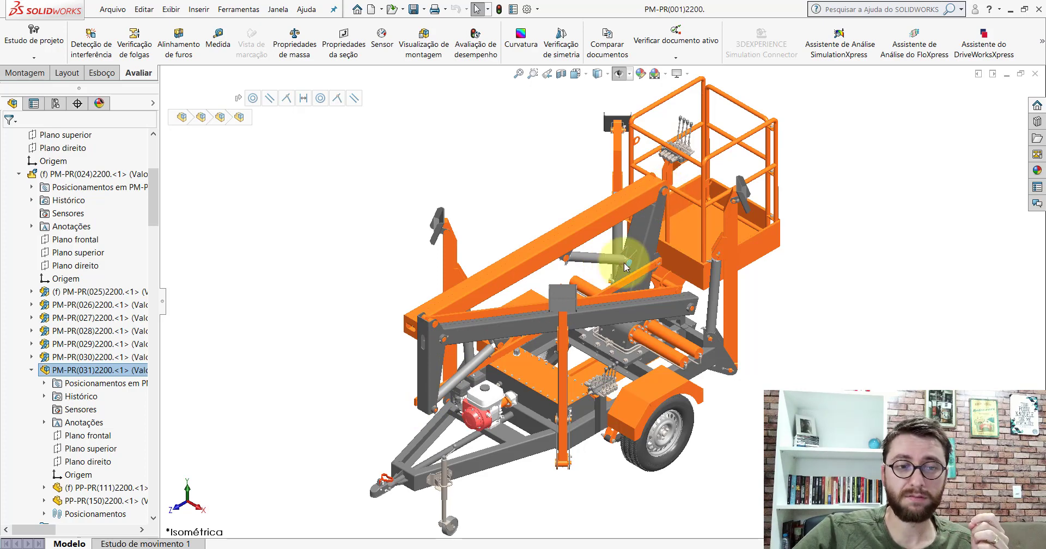
pyautogui.scroll(-2, 645, 266)
pyautogui.scroll(-3, 645, 262)
pyautogui.scroll(-2, 632, 266)
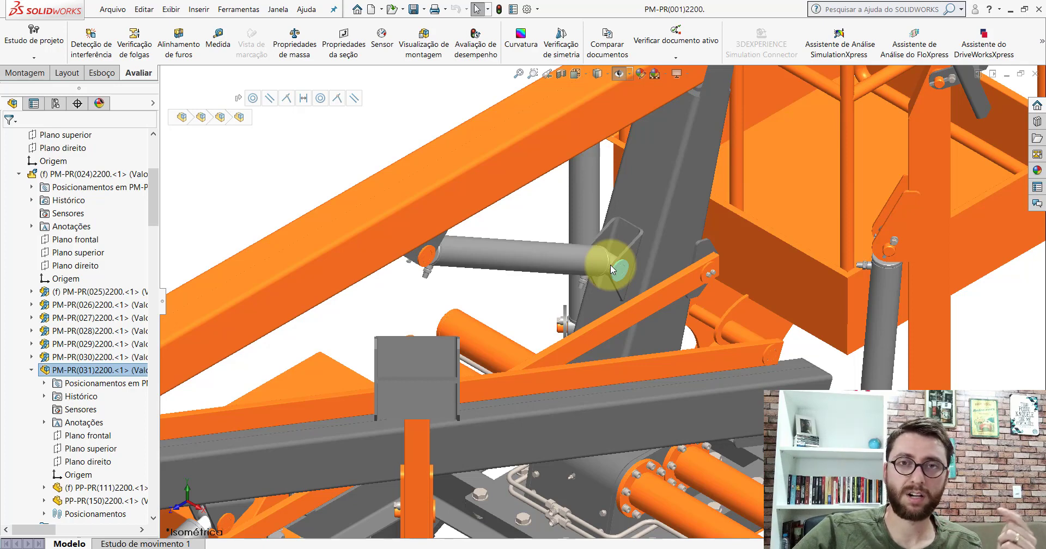
pyautogui.scroll(-3, 629, 264)
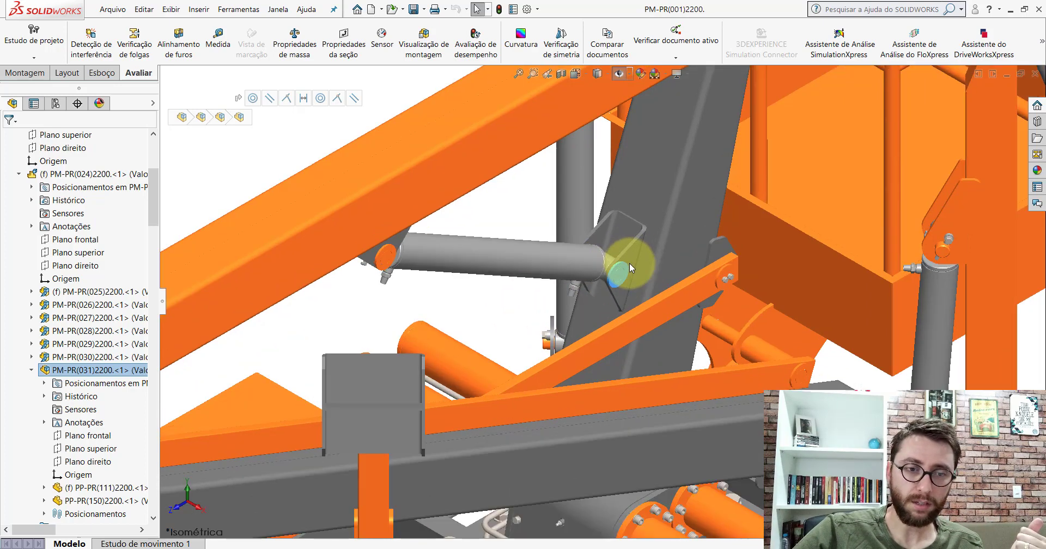
pyautogui.scroll(-3, 629, 264)
pyautogui.scroll(-2, 618, 288)
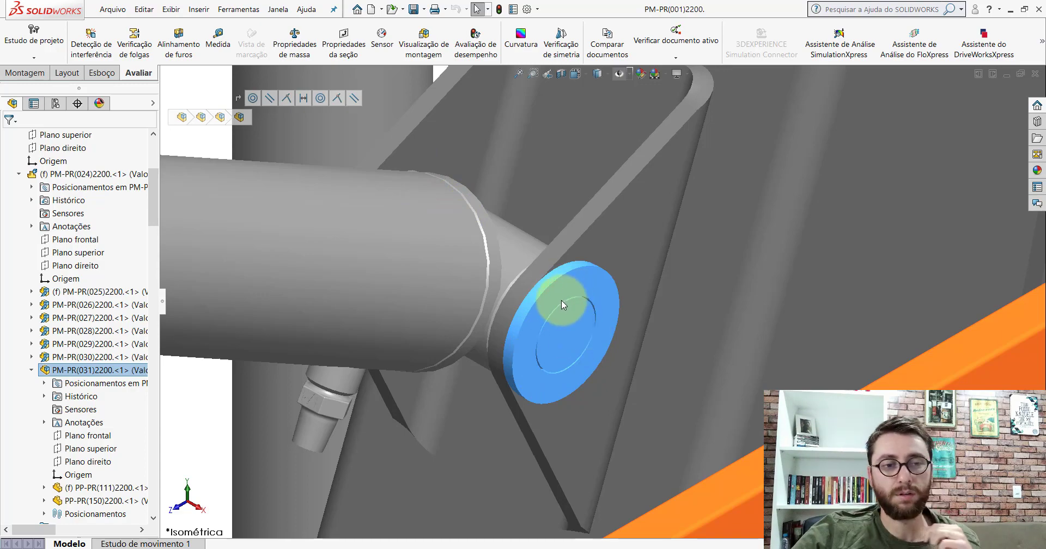
pyautogui.scroll(3, 569, 306)
pyautogui.scroll(-2, 625, 316)
pyautogui.scroll(3, 626, 316)
pyautogui.scroll(2, 625, 316)
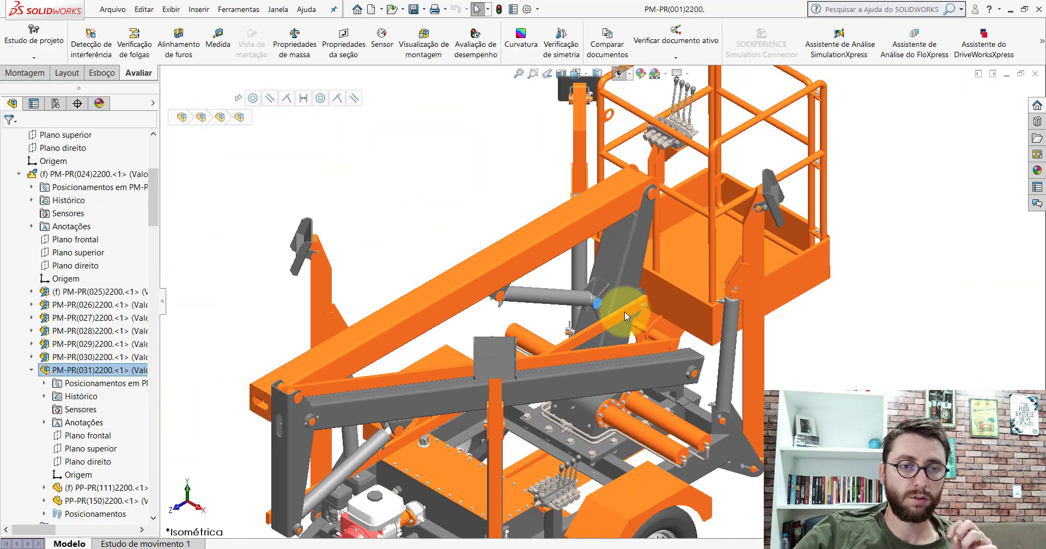
pyautogui.scroll(-2, 625, 316)
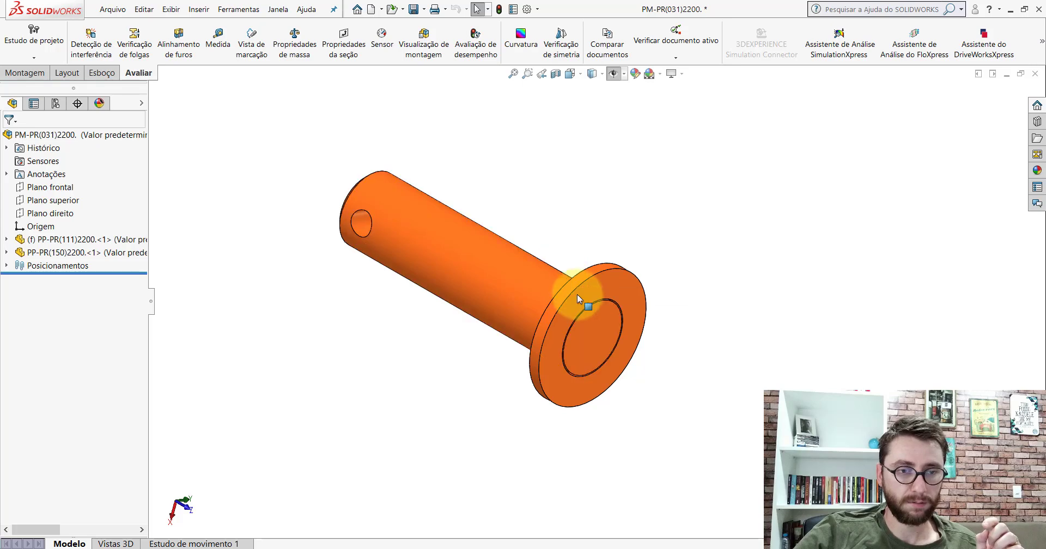
# Step: Create a new assembly document, Montagem1, dismissing the Begin Assembly prompt
pyautogui.scroll(3, 561, 274)
pyautogui.scroll(-2, 559, 271)
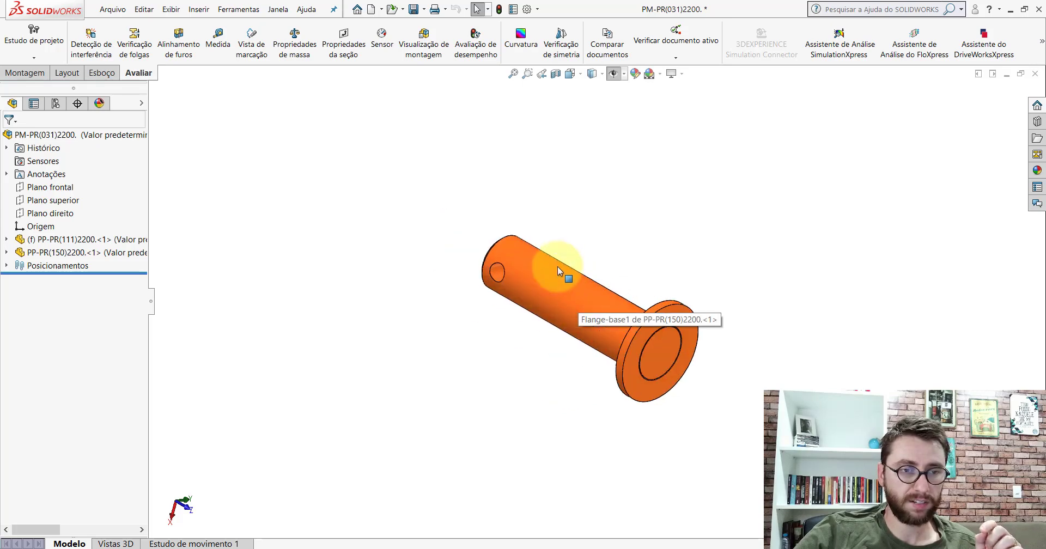
pyautogui.click(372, 11)
pyautogui.doubleClick(426, 242)
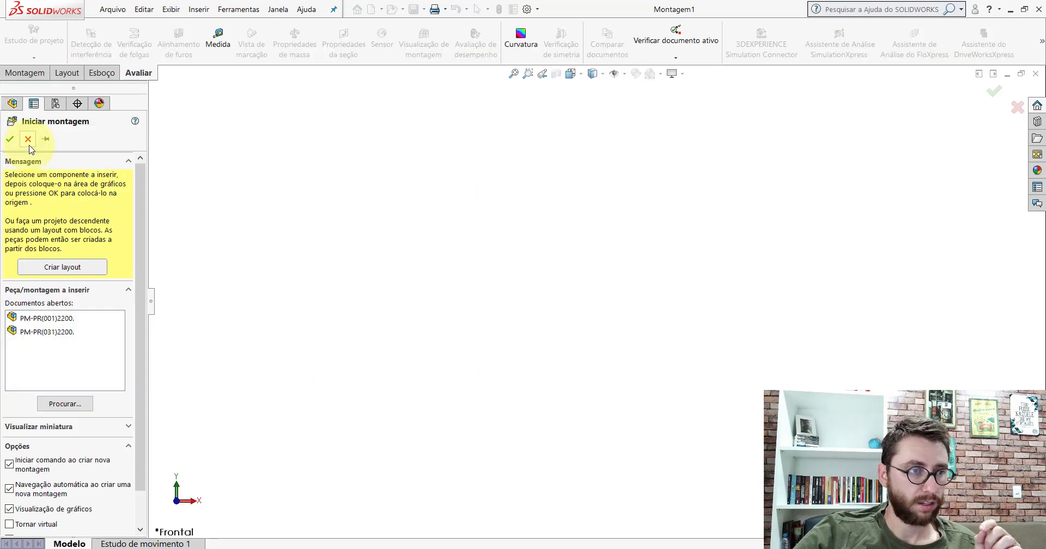
pyautogui.click(26, 133)
# Step: In the pin subassembly window, select the PP-PR(111)2200 shaft and PP-PR(150)2200 ring parts
pyautogui.click(497, 512)
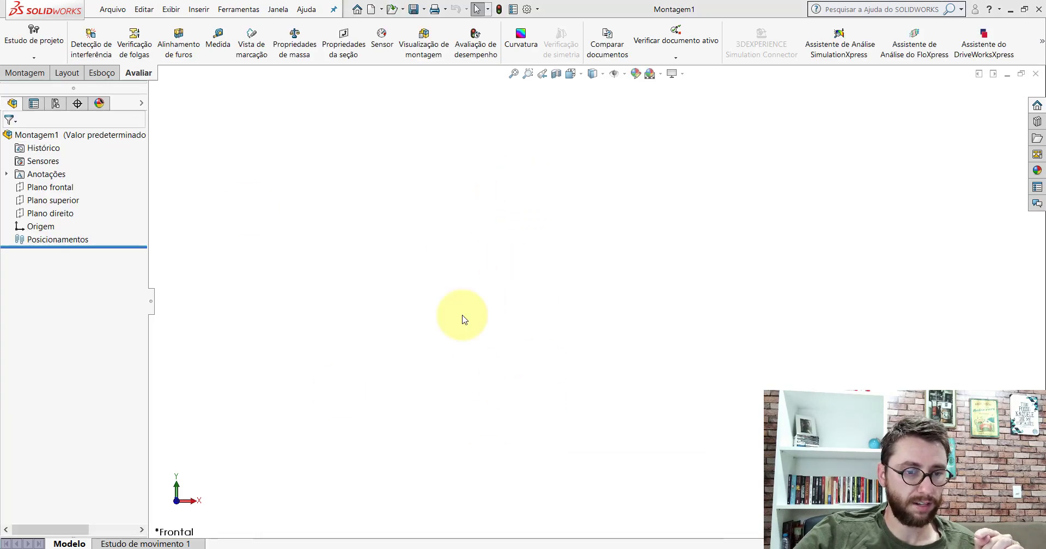
pyautogui.click(68, 241)
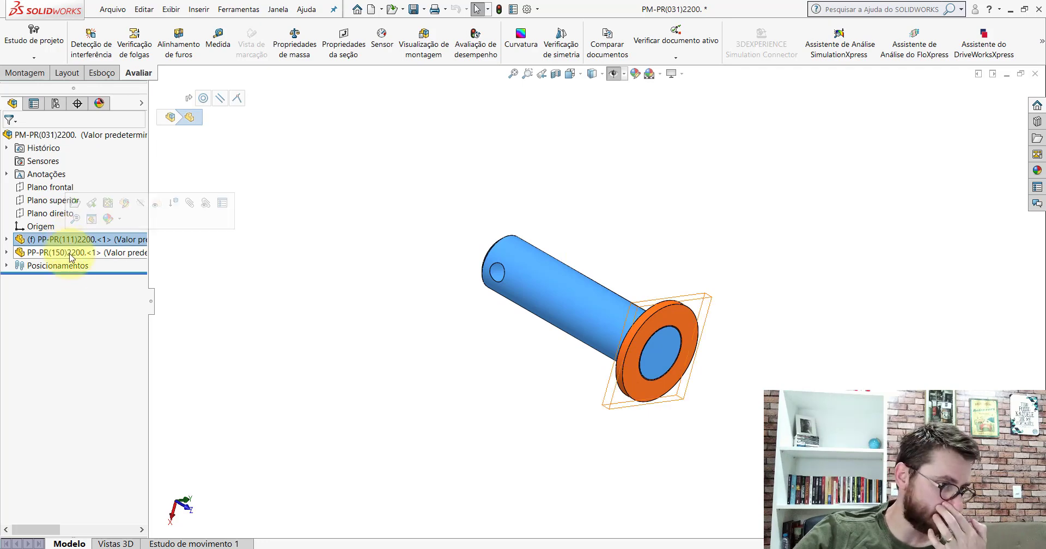
pyautogui.click(70, 254)
pyautogui.click(217, 300)
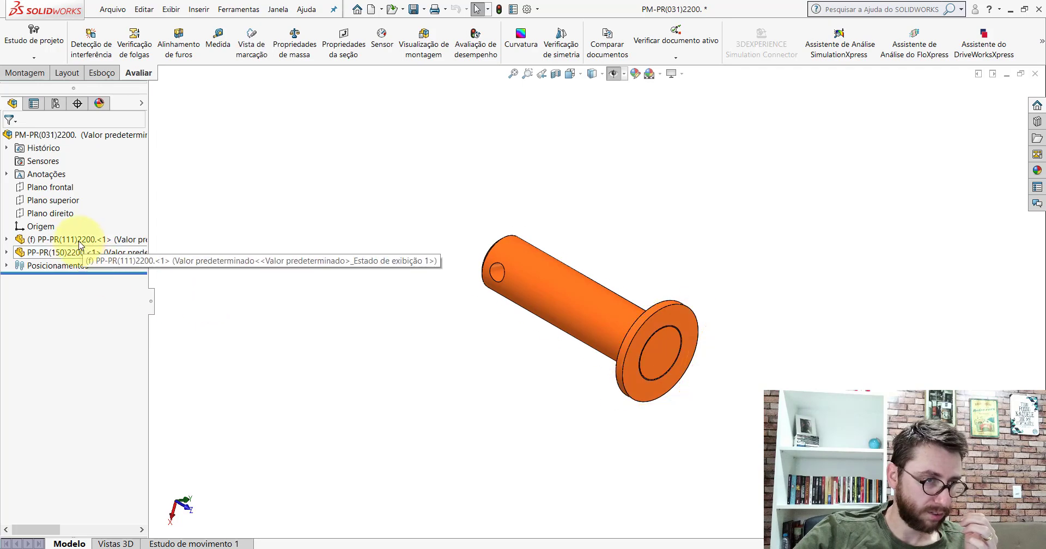
pyautogui.click(80, 242)
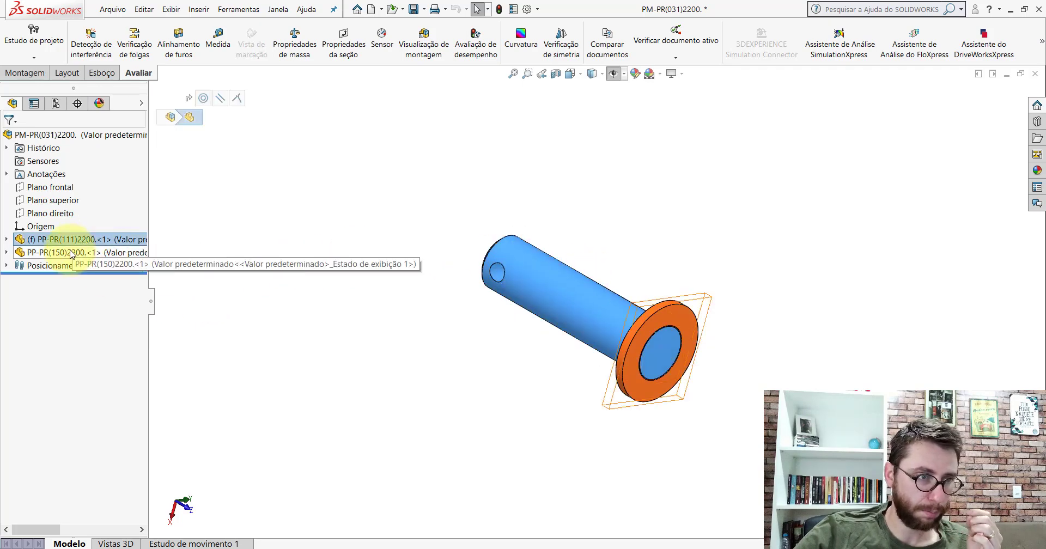
pyautogui.click(71, 254)
# Step: Return to Montagem1 and start Insert Components from the Assembly commands
pyautogui.click(339, 226)
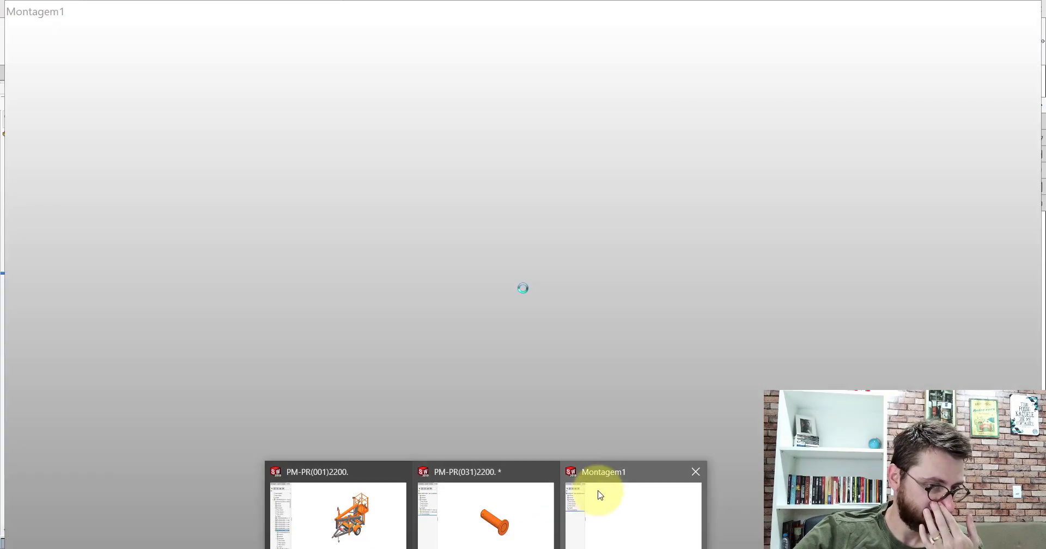
pyautogui.click(600, 494)
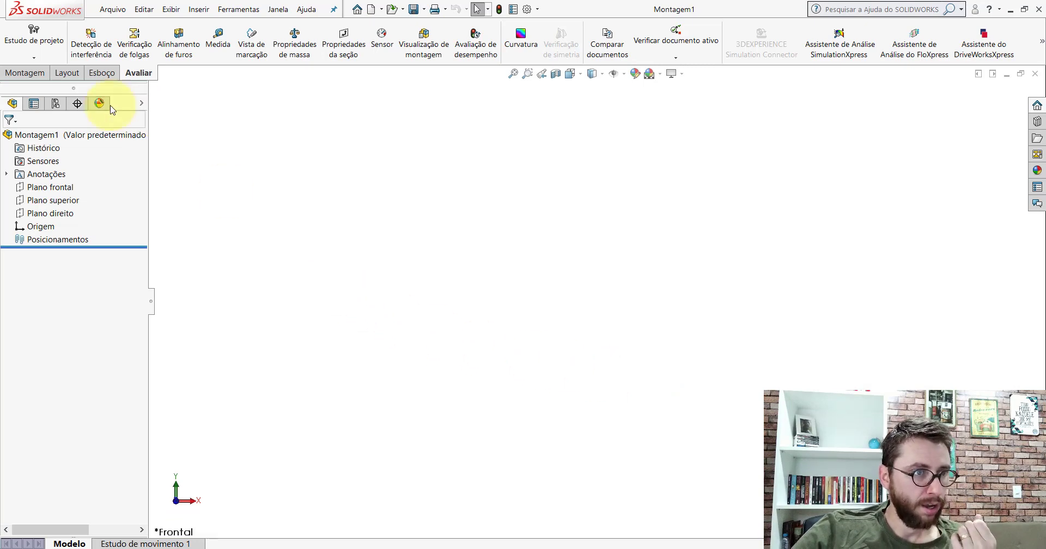
pyautogui.click(28, 73)
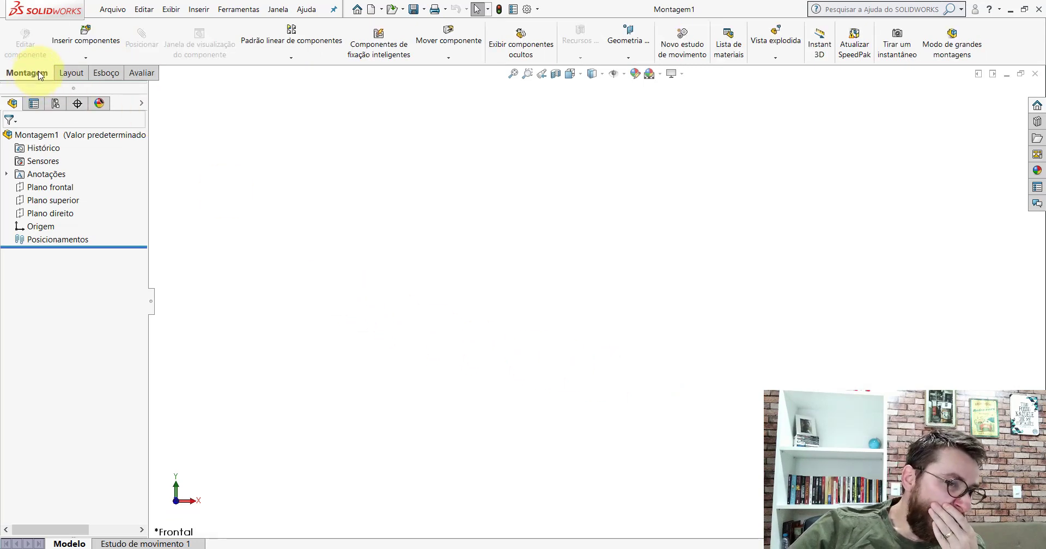
pyautogui.click(71, 38)
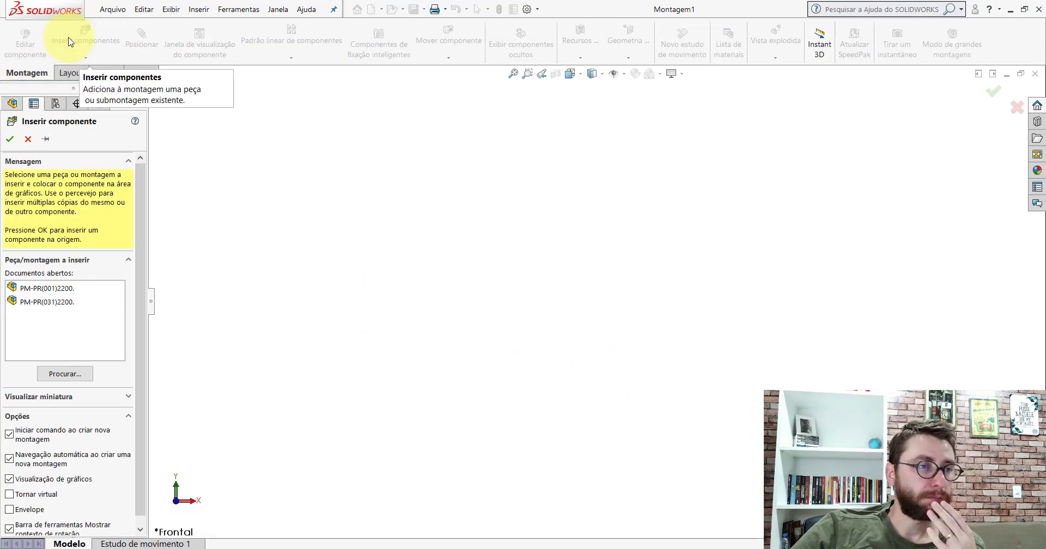
# Step: Insert the PP-PR(111)2200 shaft from the PM-PR(001)2200 folder and view it isometrically
pyautogui.click(65, 374)
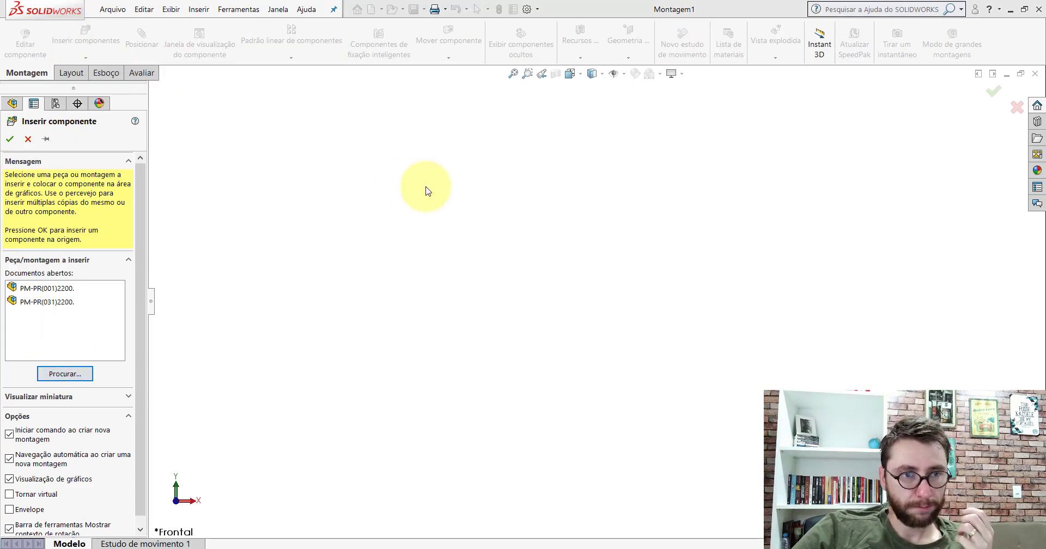
pyautogui.click(656, 356)
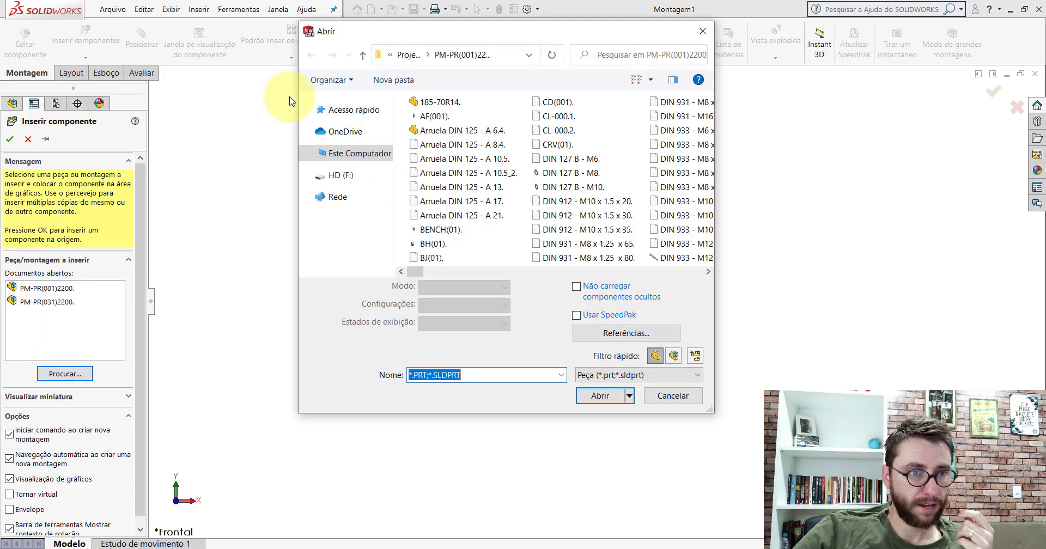
pyautogui.click(306, 109)
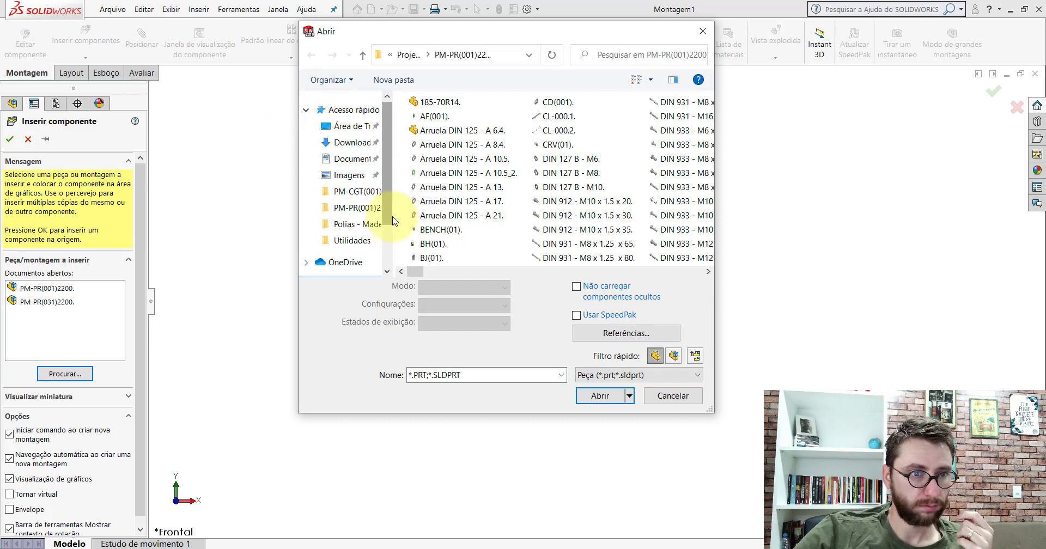
pyautogui.moveTo(394, 217); pyautogui.dragTo(361, 212)
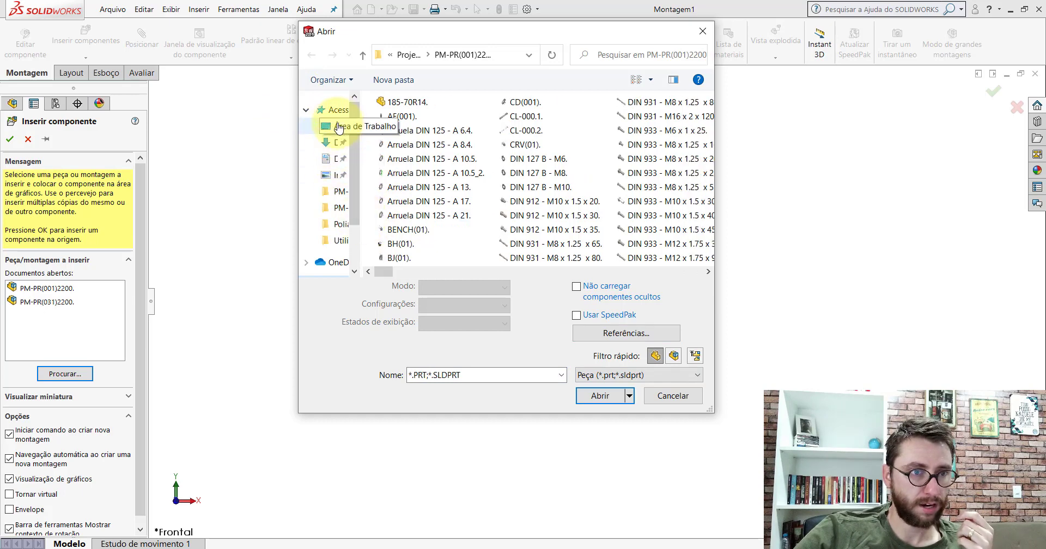
pyautogui.moveTo(359, 143); pyautogui.dragTo(364, 142)
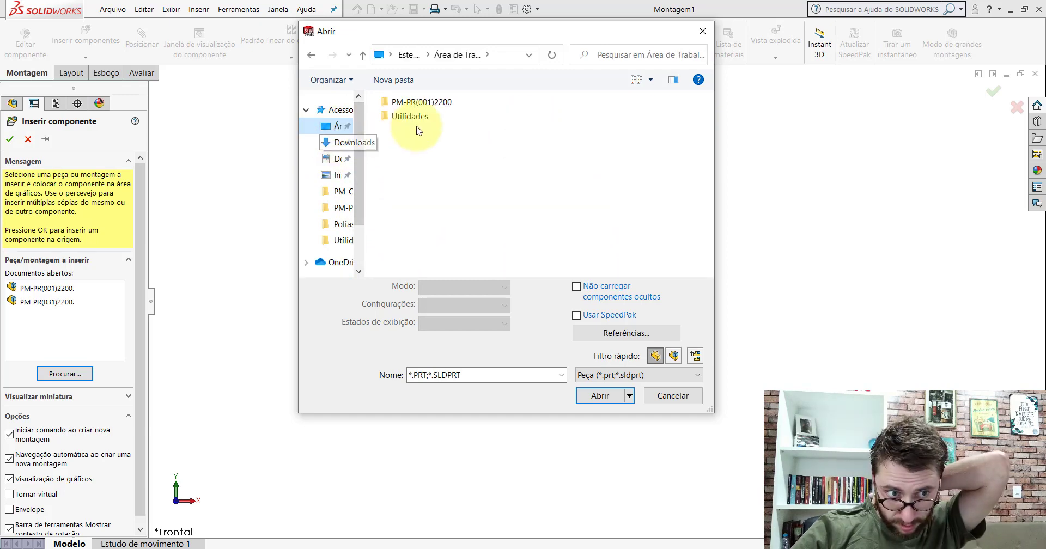
pyautogui.doubleClick(421, 102)
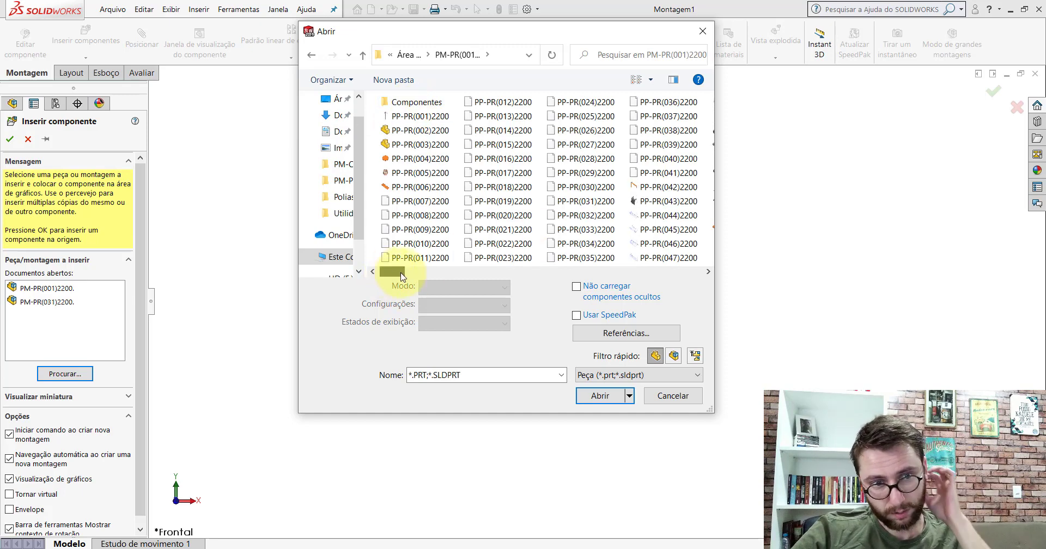
pyautogui.moveTo(390, 271); pyautogui.dragTo(567, 271)
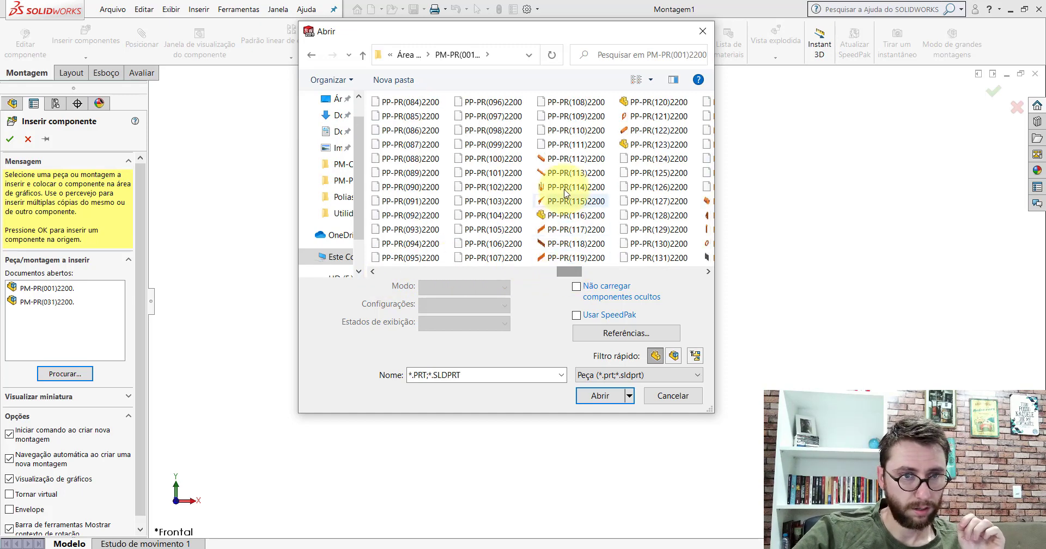
pyautogui.click(576, 145)
pyautogui.click(599, 372)
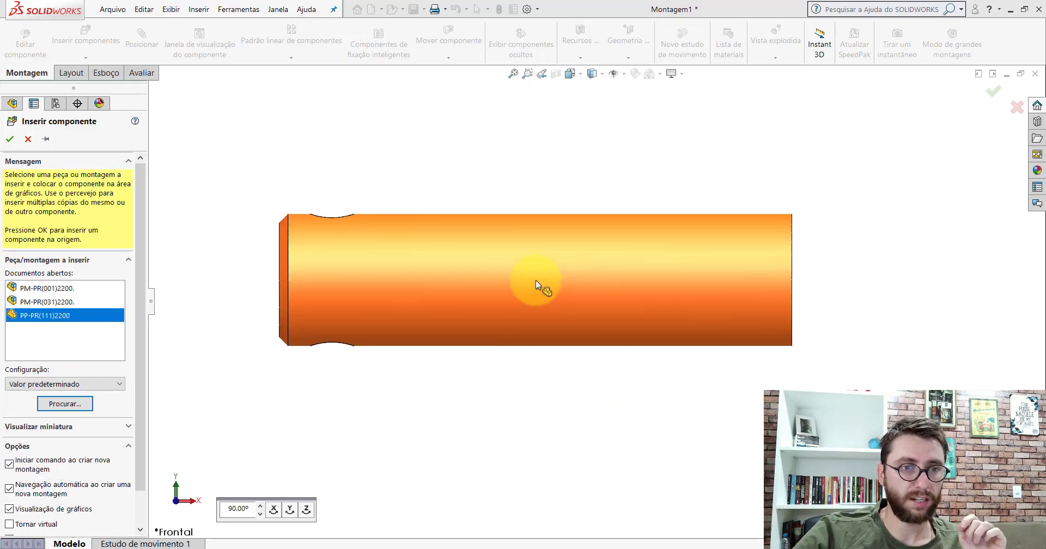
pyautogui.click(535, 281)
pyautogui.click(557, 76)
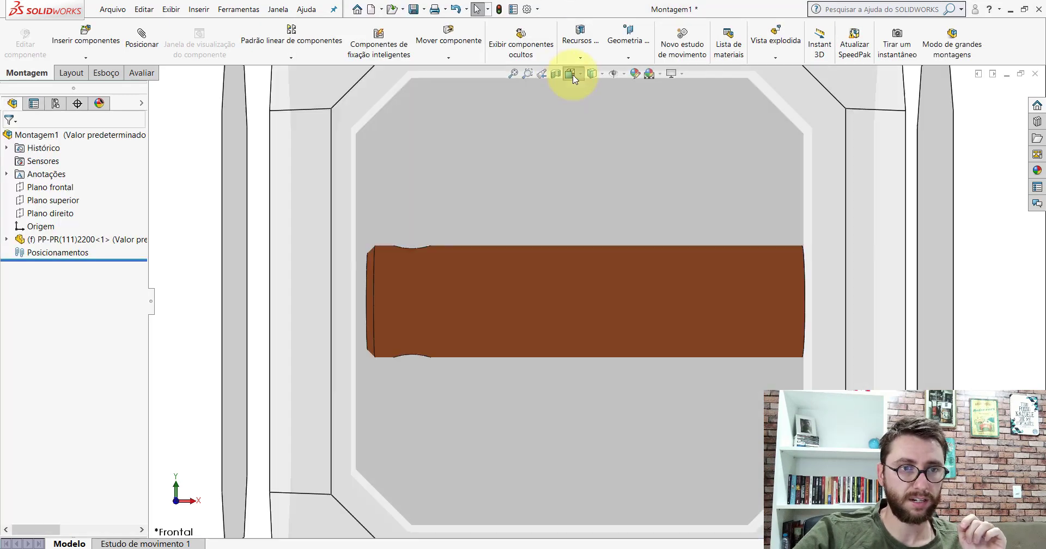
pyautogui.click(630, 111)
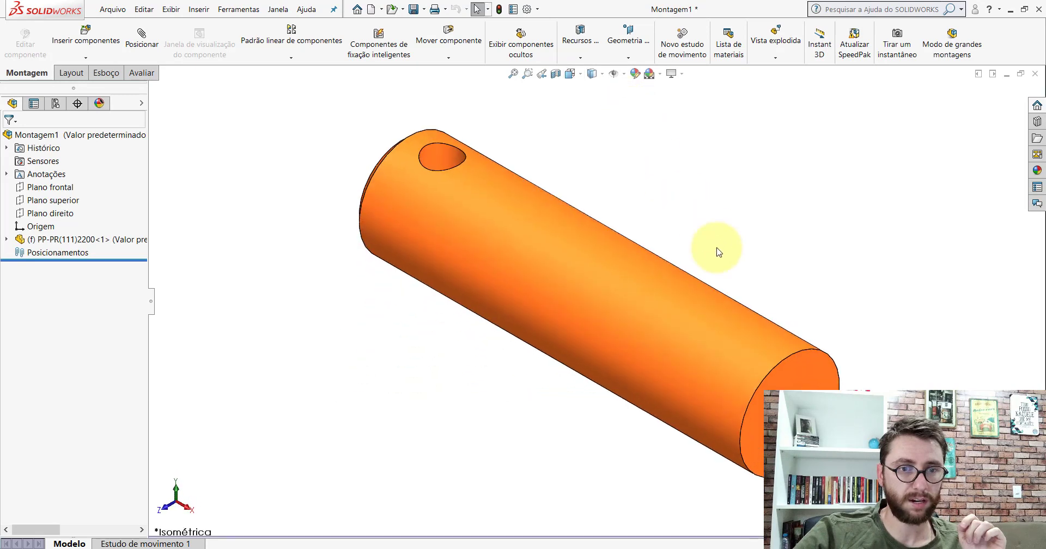
# Step: Insert the PP-PR(150)2200 flange ring and place it beside the shaft
pyautogui.click(84, 43)
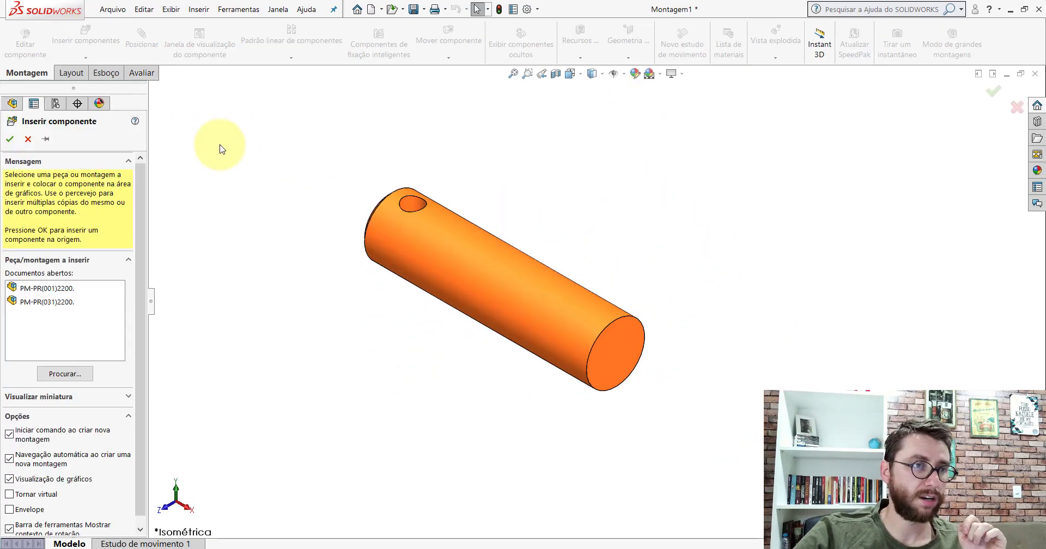
pyautogui.click(61, 372)
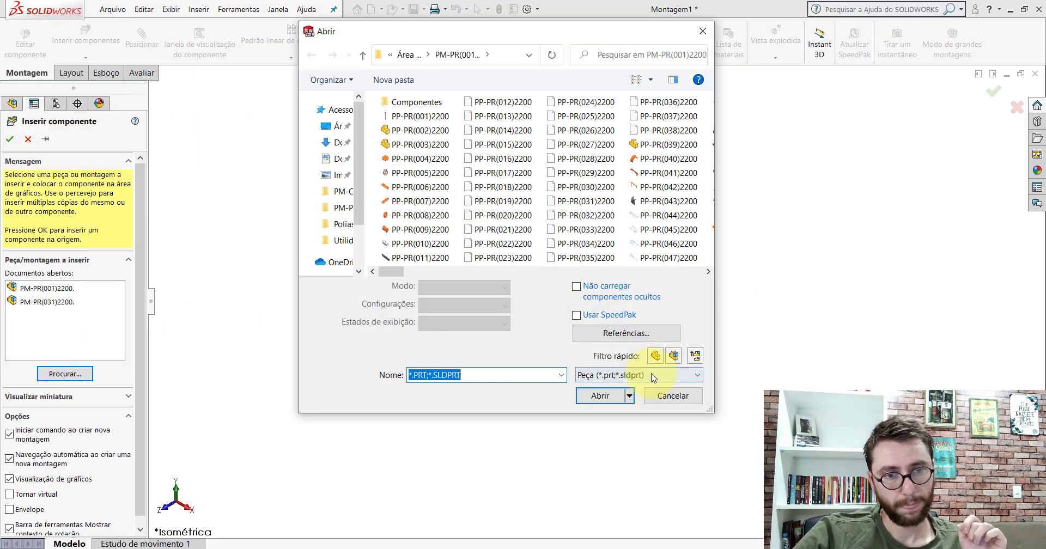
pyautogui.moveTo(393, 277); pyautogui.dragTo(624, 271)
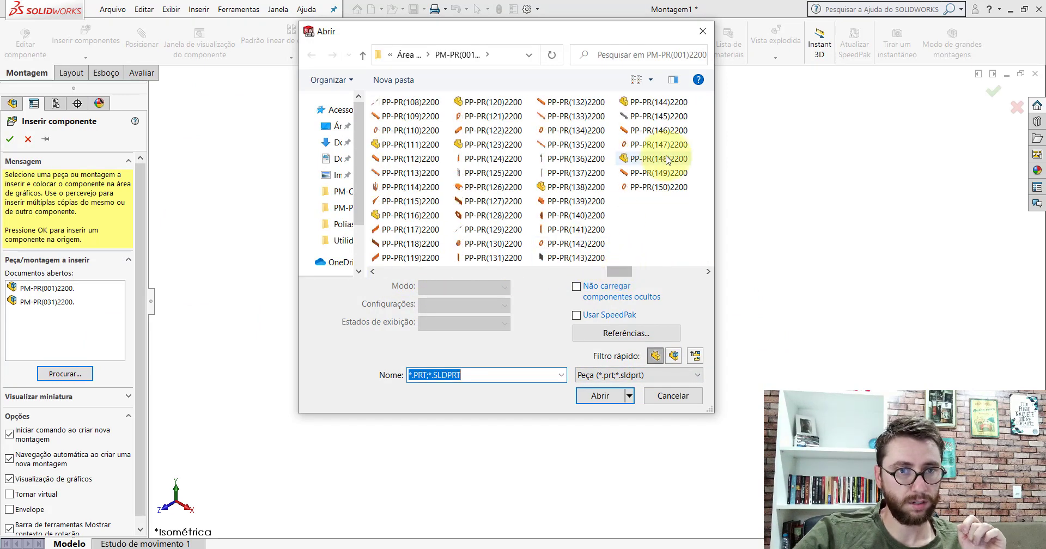
pyautogui.click(659, 187)
pyautogui.click(600, 373)
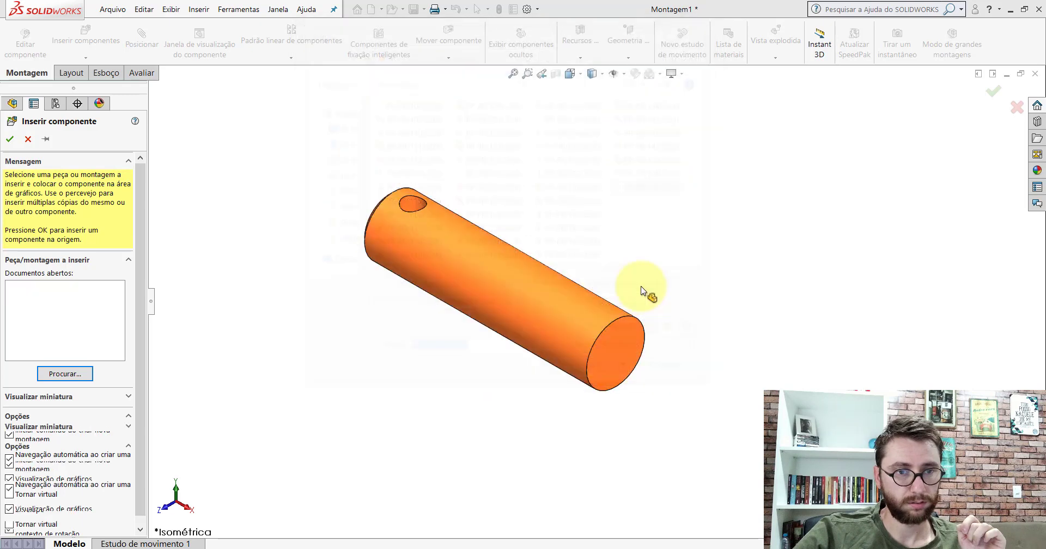
pyautogui.click(673, 236)
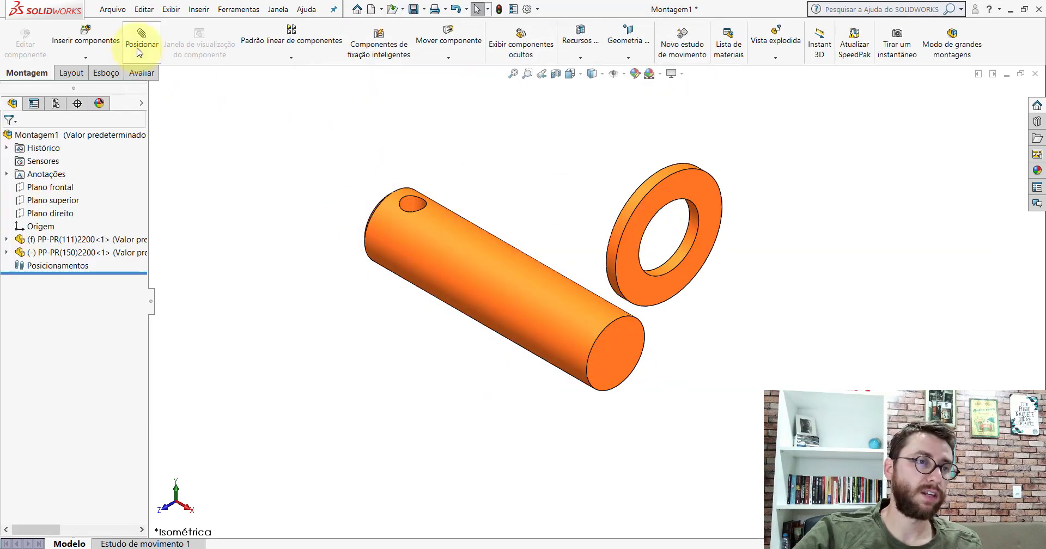
# Step: Add a concentric mate between ring hole and shaft, and a coincident mate between their faces
pyautogui.click(142, 38)
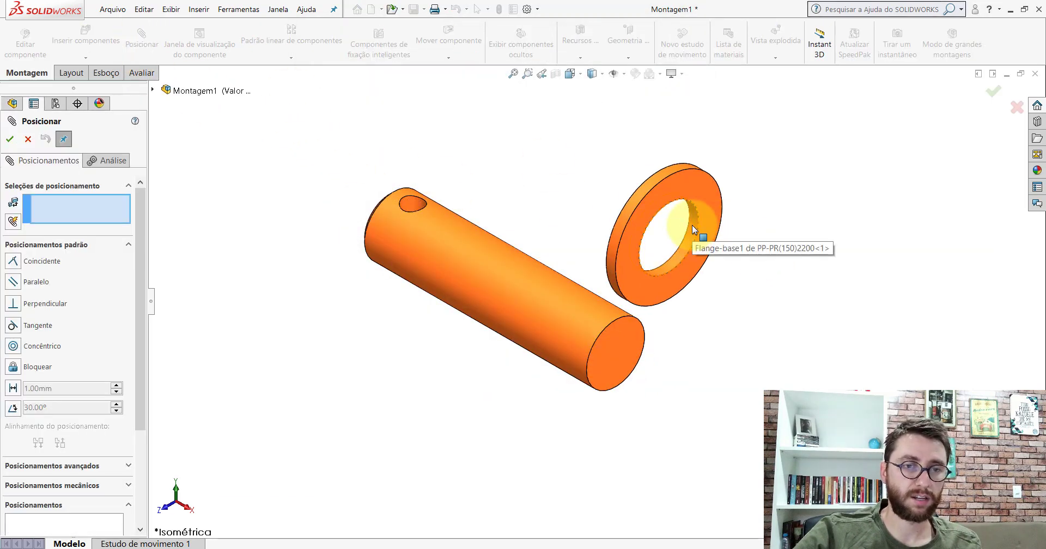
pyautogui.click(692, 228)
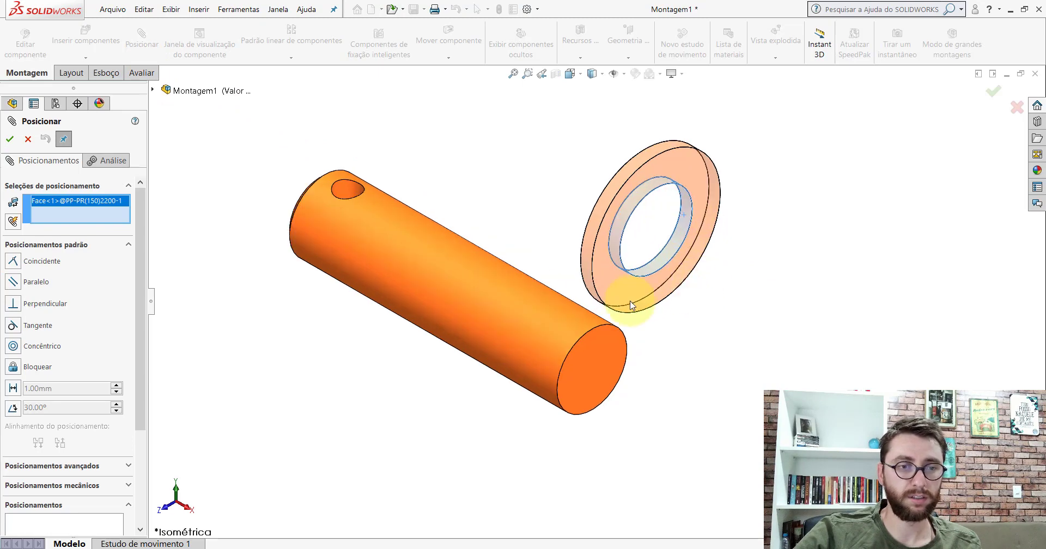
pyautogui.click(529, 294)
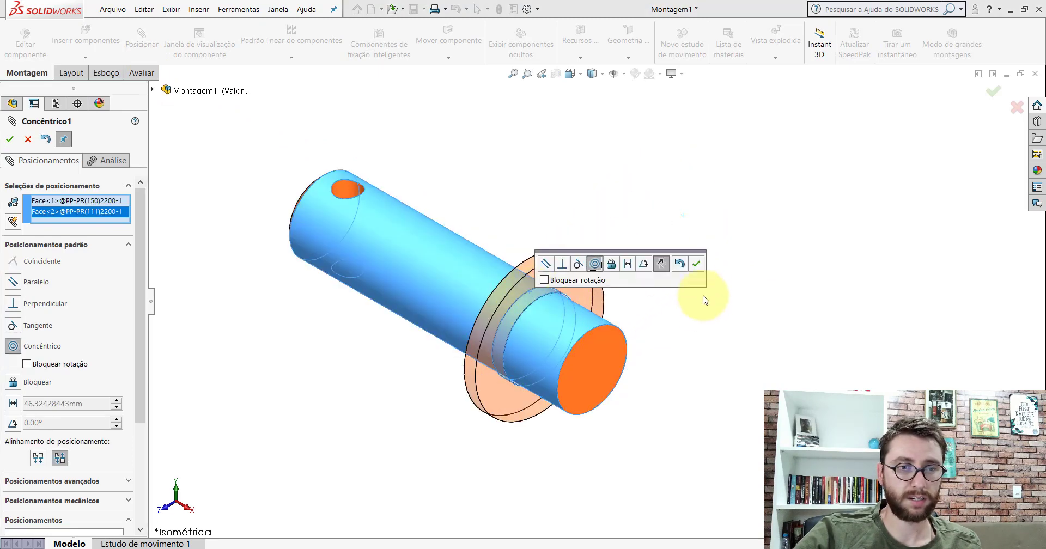
pyautogui.press('Return')
pyautogui.click(558, 269)
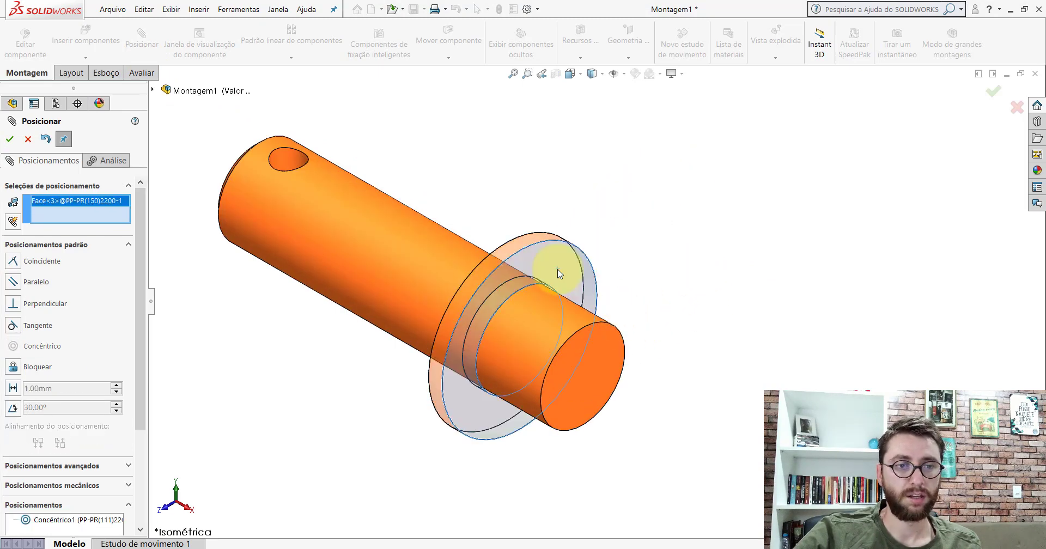
pyautogui.click(605, 342)
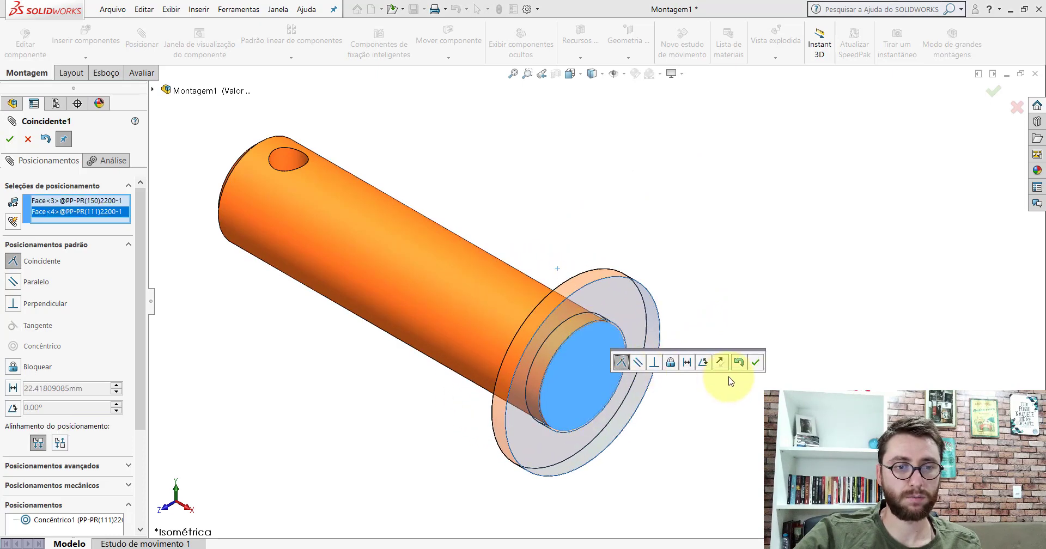
pyautogui.click(756, 362)
# Step: Mate the two parts' front planes parallel, then finish mating and hide the planes
pyautogui.click(624, 73)
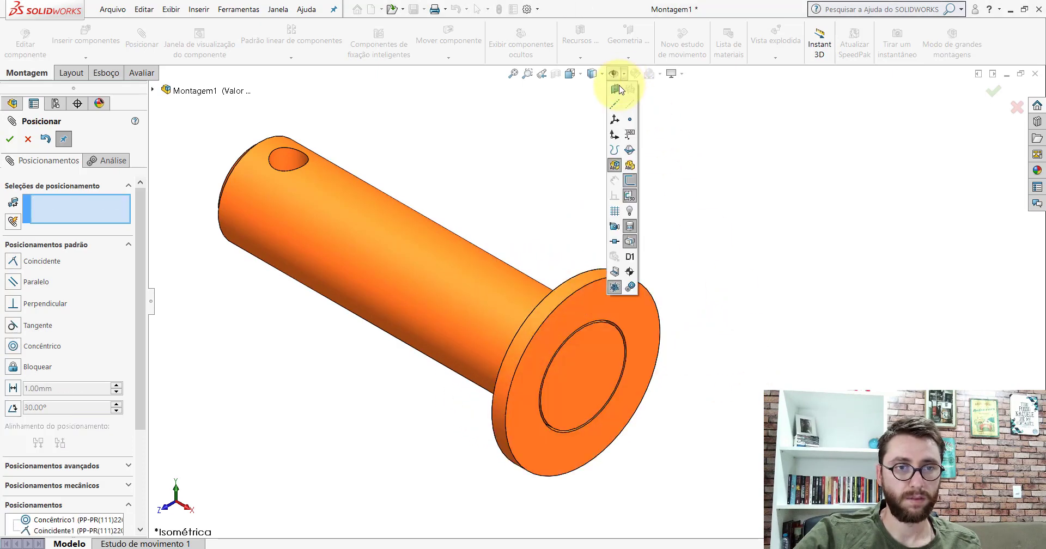
pyautogui.click(614, 97)
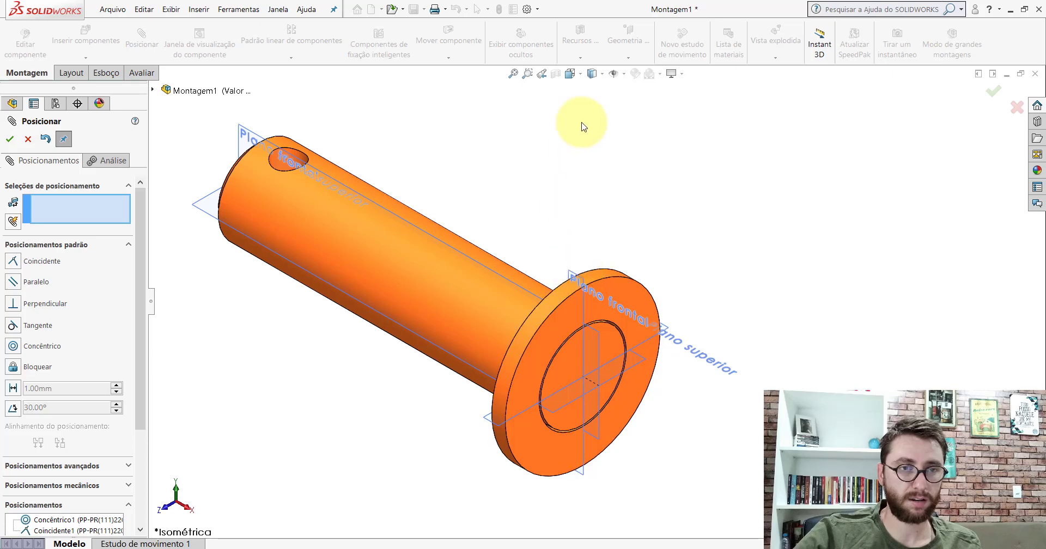
pyautogui.click(584, 295)
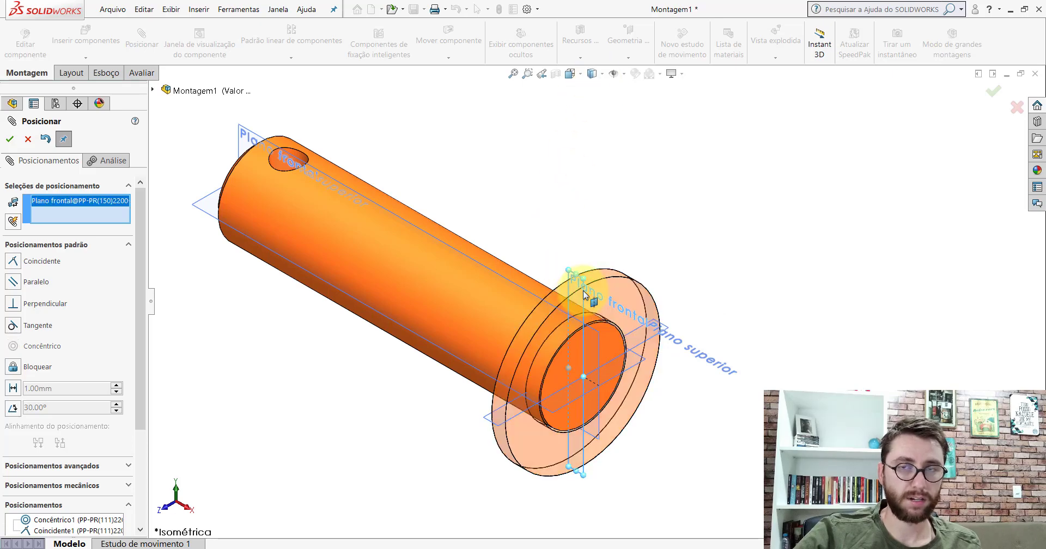
pyautogui.click(598, 345)
pyautogui.click(631, 359)
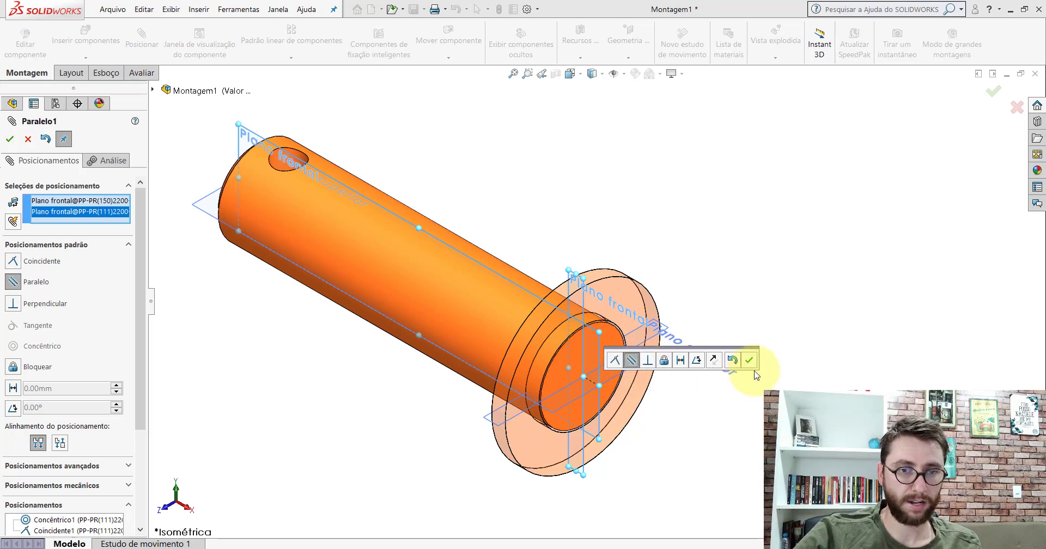
pyautogui.press('Return')
pyautogui.click(27, 139)
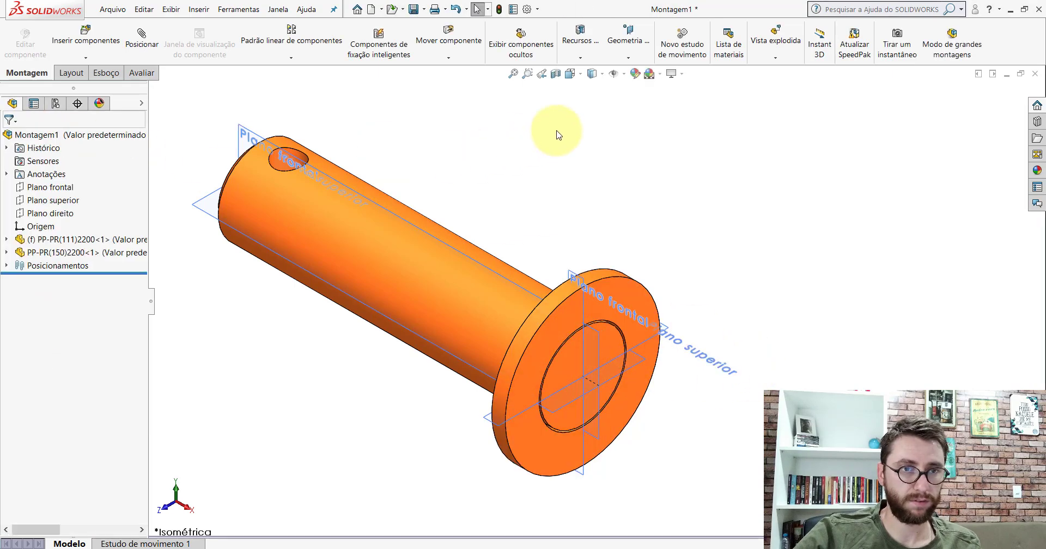
pyautogui.click(616, 75)
pyautogui.scroll(5, 571, 303)
pyautogui.scroll(-2, 571, 303)
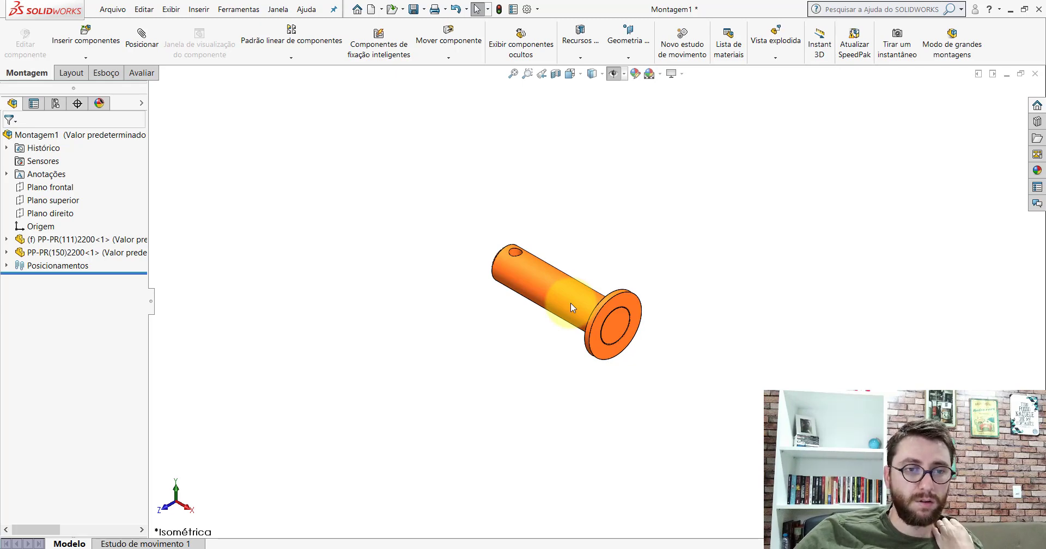
pyautogui.scroll(-3, 632, 303)
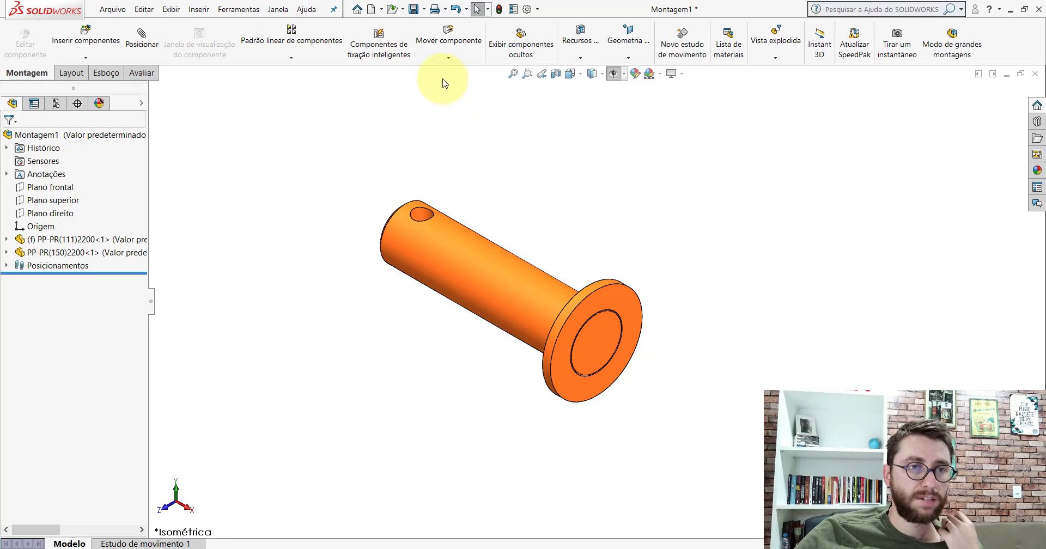
# Step: Open the Salvar como dialog for Montagem1 in the PM-PR(001)2200 folder
pyautogui.click(414, 9)
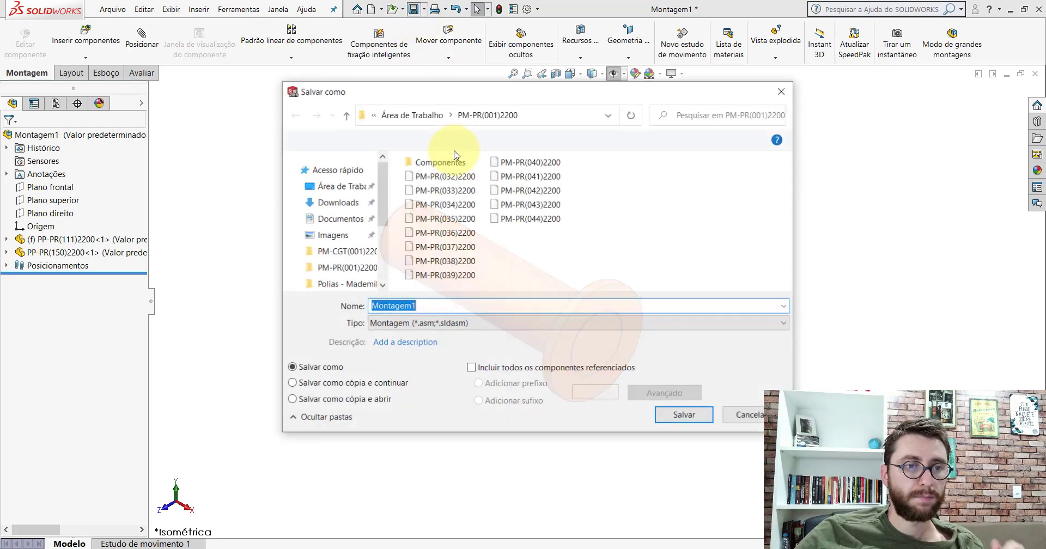